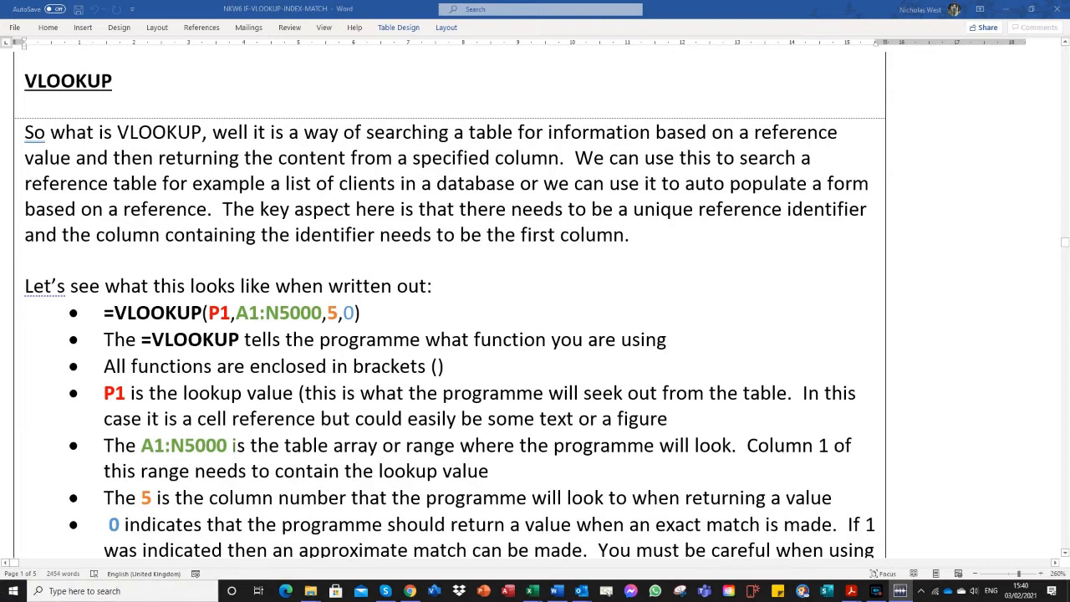
- Read the Word document's VLOOKUP section, from the syntax explanation to the instructions for the order form example
{"action": "scroll", "coordinate": [379, 475], "scroll_direction": "down", "scroll_amount": 2}
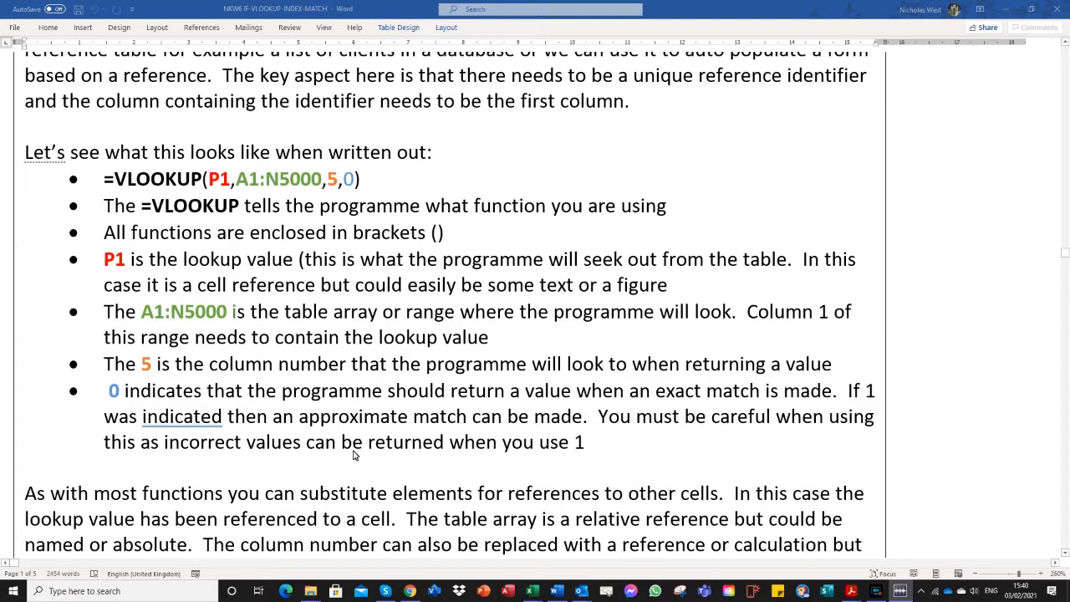
{"action": "scroll", "coordinate": [343, 452], "scroll_direction": "down", "scroll_amount": 2}
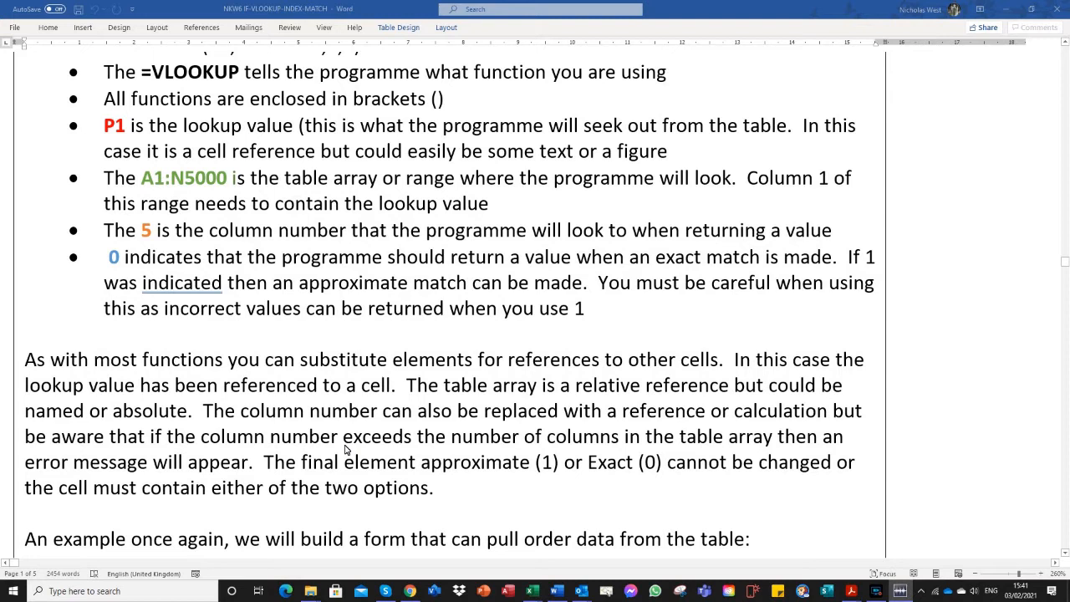
{"action": "scroll", "coordinate": [366, 452], "scroll_direction": "down", "scroll_amount": 2}
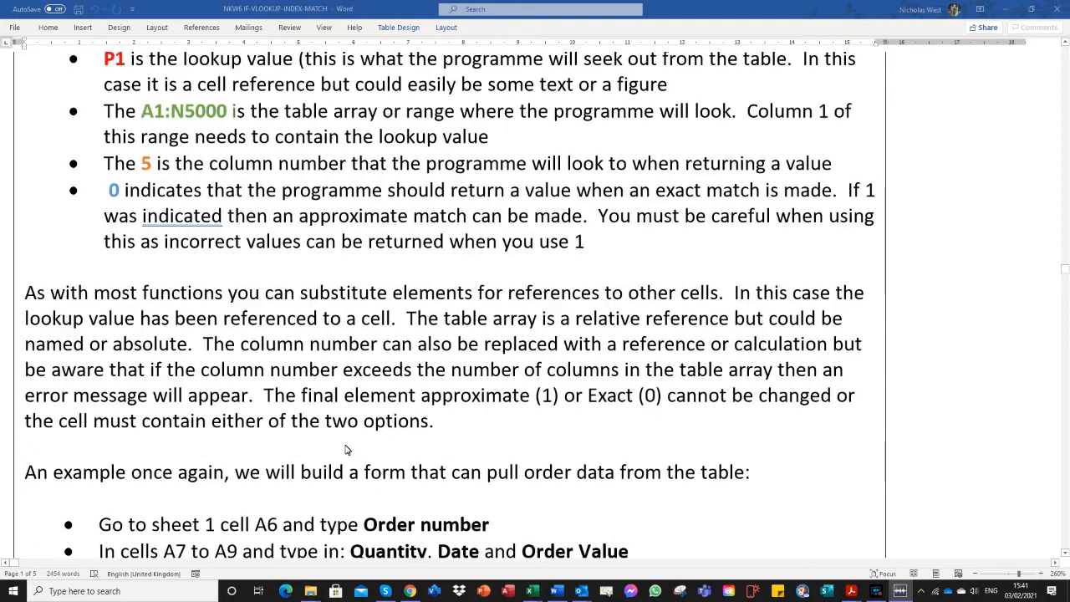
{"action": "scroll", "coordinate": [366, 453], "scroll_direction": "down", "scroll_amount": 2}
{"action": "scroll", "coordinate": [366, 453], "scroll_direction": "down", "scroll_amount": 4}
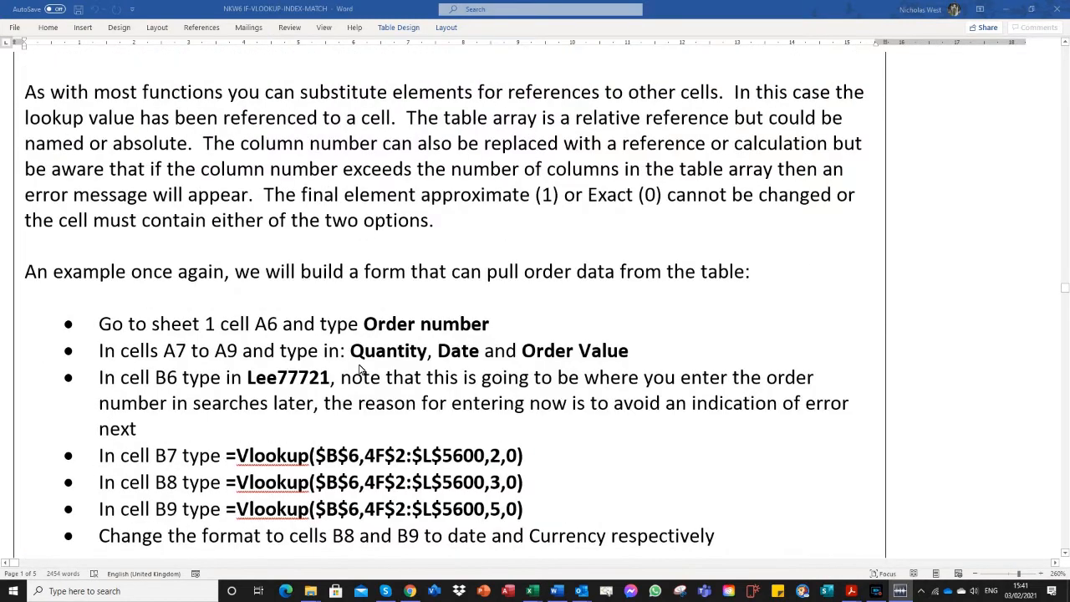
- Switch to the NKW6 Sample Data workbook in Excel and enter the label Order Number in cell A6 of Sheet1
{"action": "left_click", "coordinate": [1008, 9]}
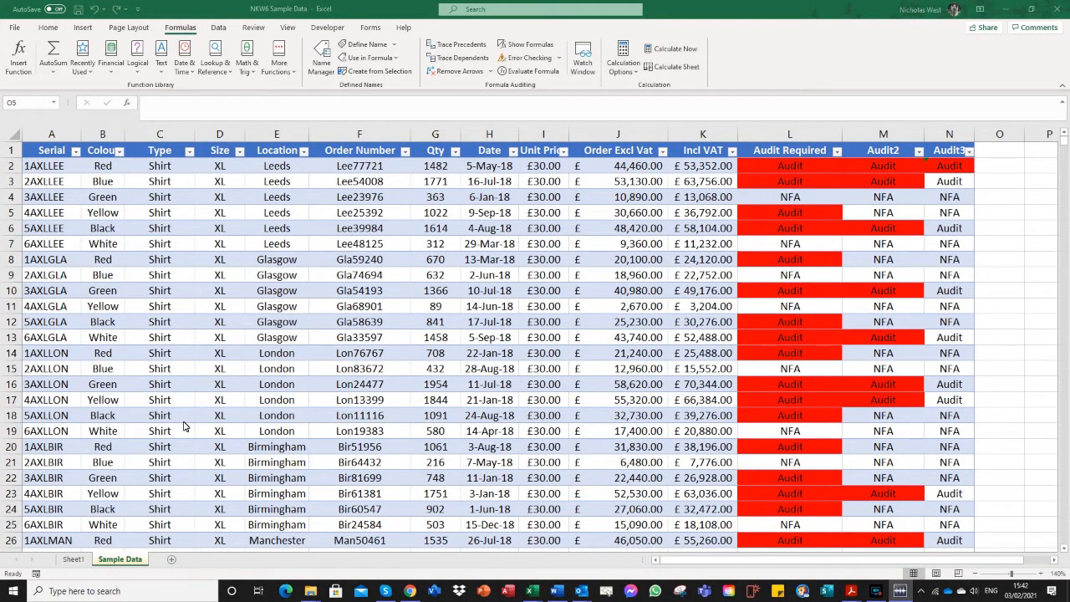
{"action": "left_click", "coordinate": [74, 560]}
{"action": "left_click", "coordinate": [73, 560]}
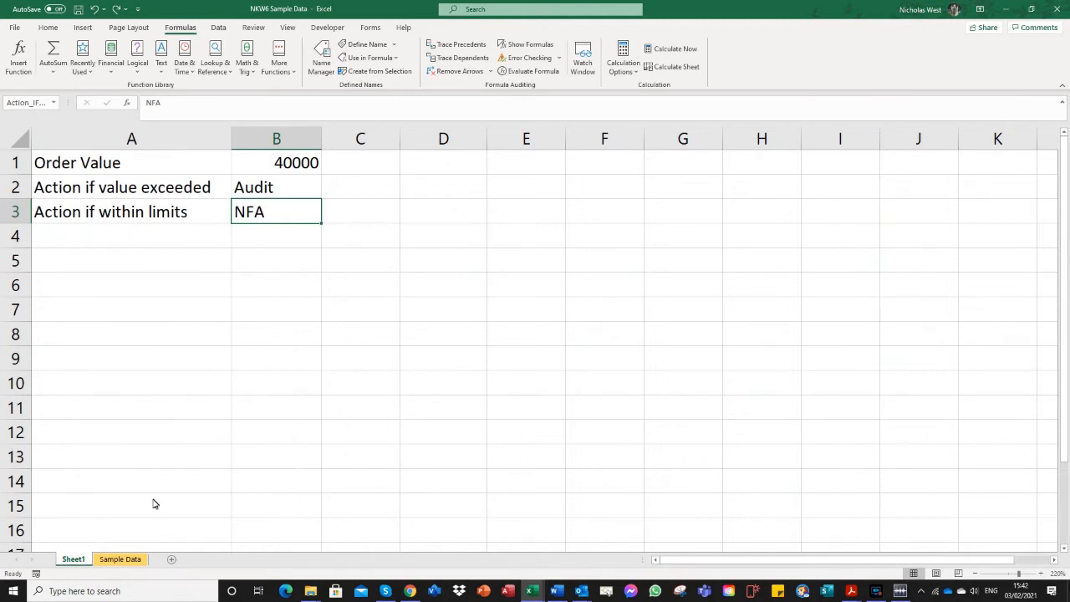
{"action": "left_click", "coordinate": [126, 293]}
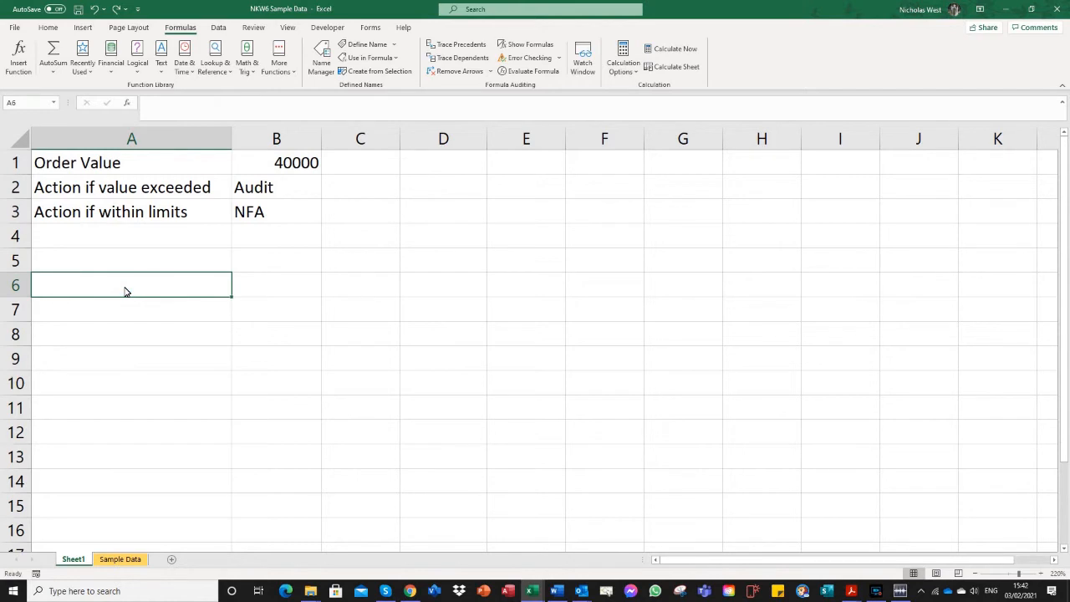
{"action": "type", "text": "Order Number"}
{"action": "key", "text": "Return"}
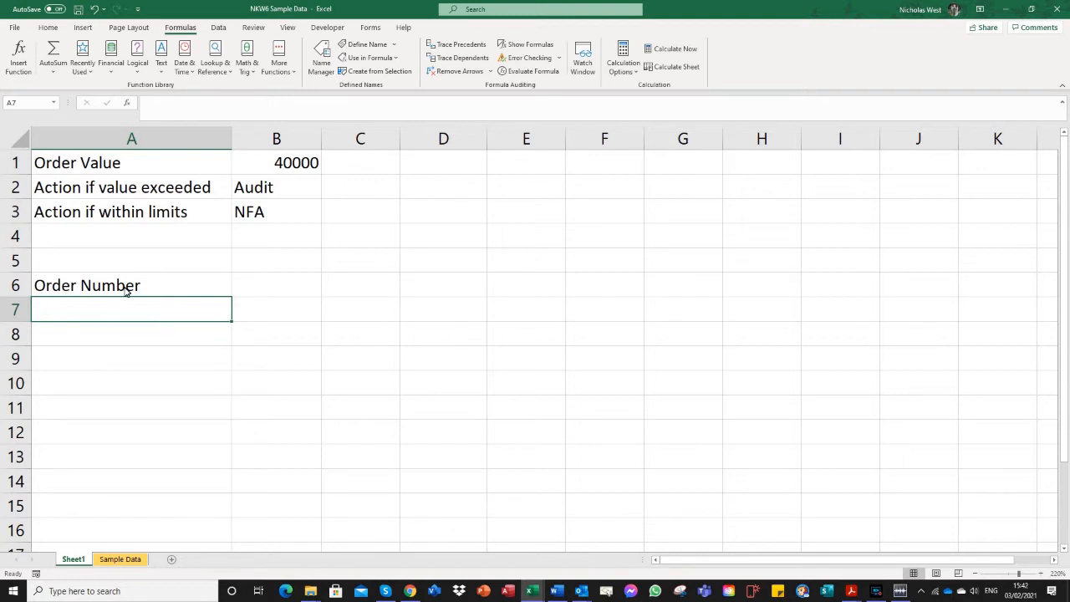
- Enter the labels Quantity, Date and Order Value in cells A7 to A9
{"action": "type", "text": "Quantity"}
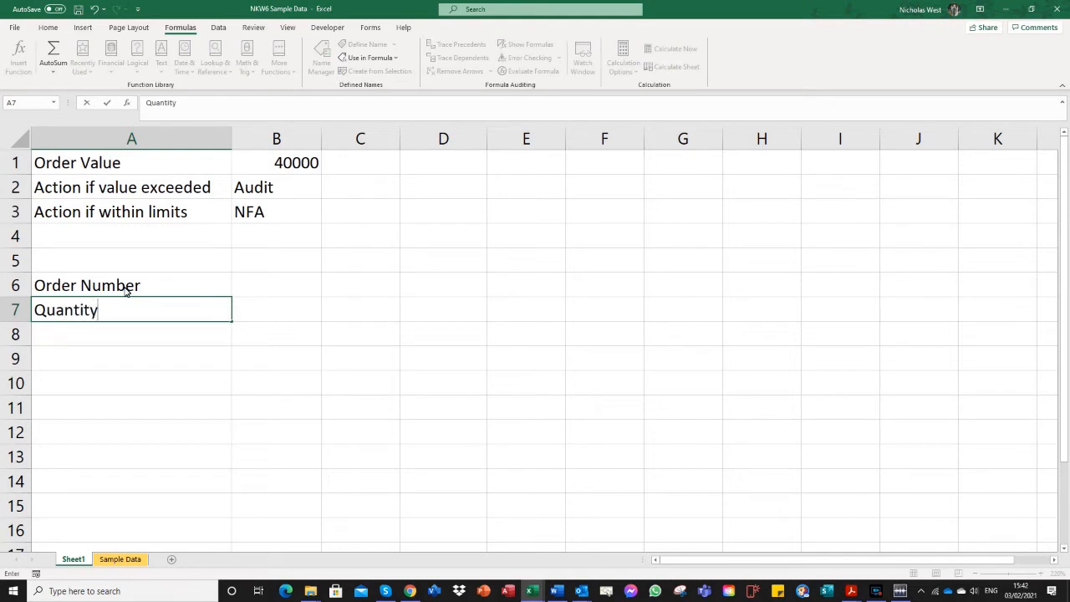
{"action": "key", "text": "Return"}
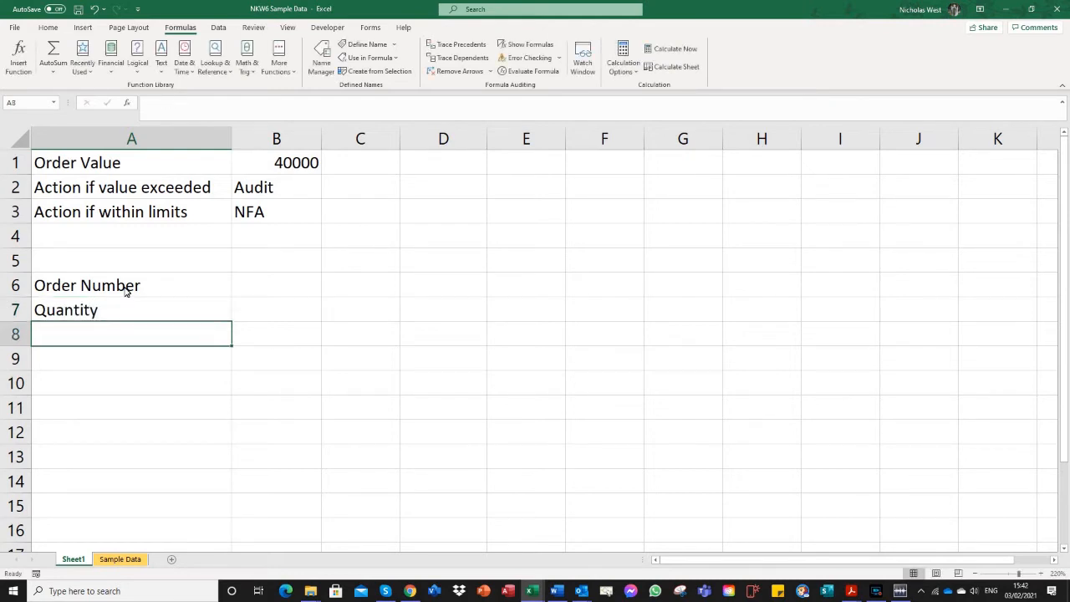
{"action": "type", "text": "Date"}
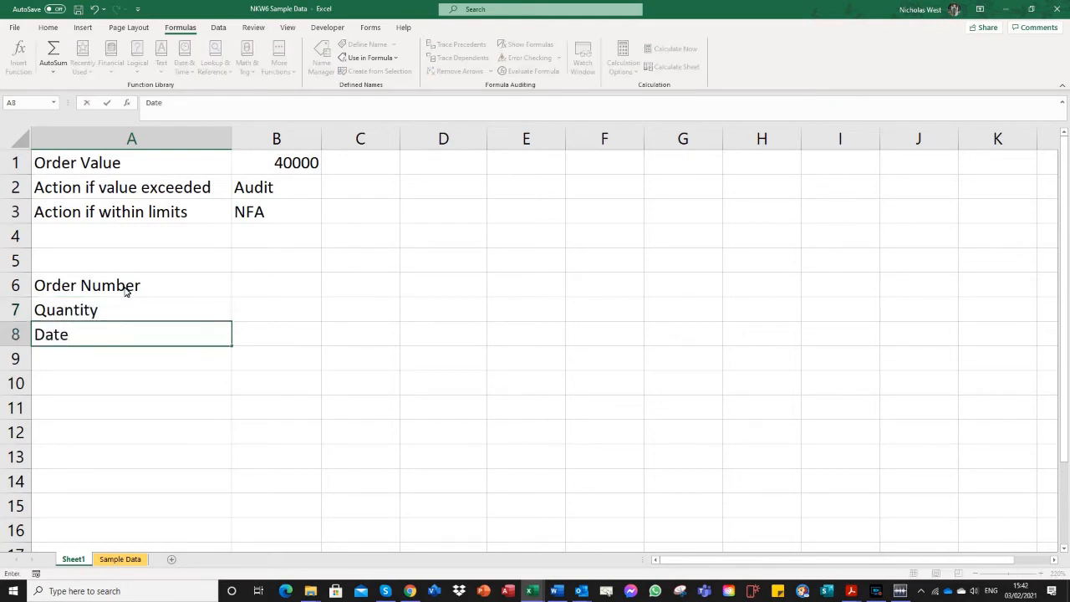
{"action": "key", "text": "Return"}
{"action": "type", "text": "Order "}
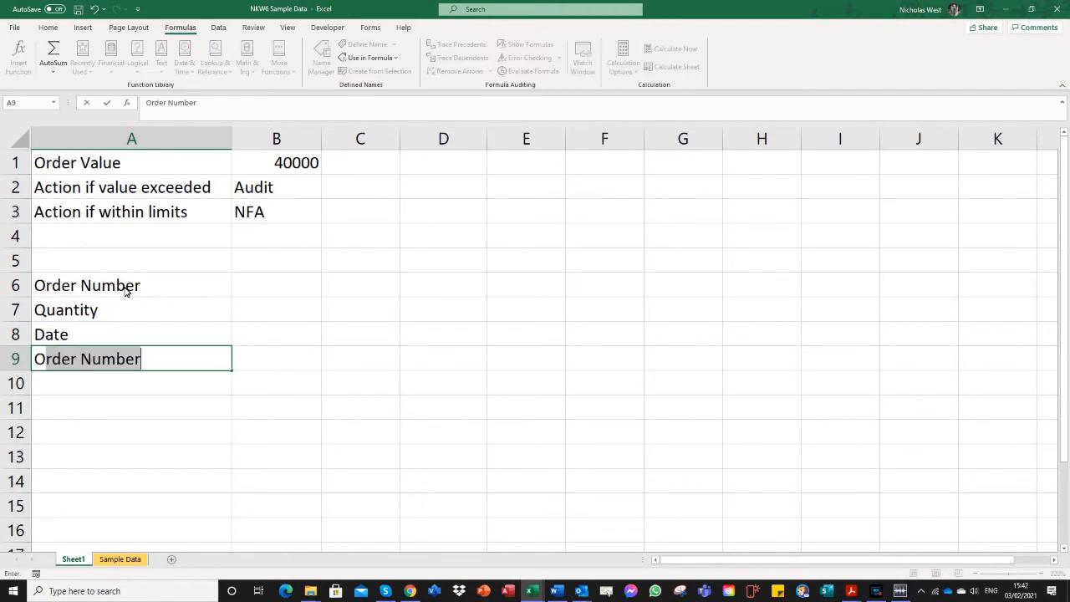
{"action": "type", "text": "Value"}
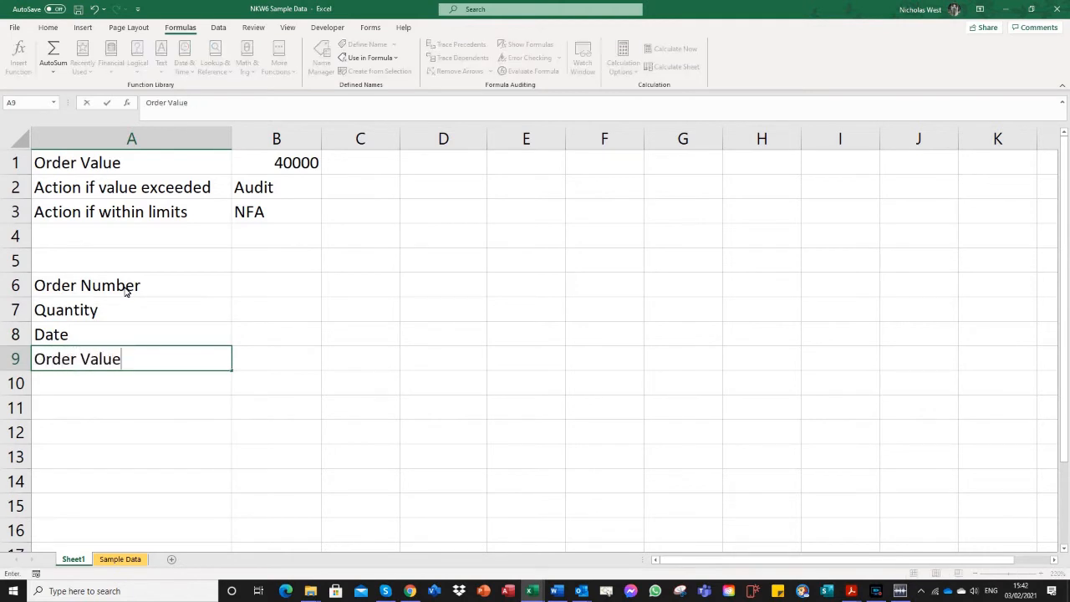
{"action": "key", "text": "Return"}
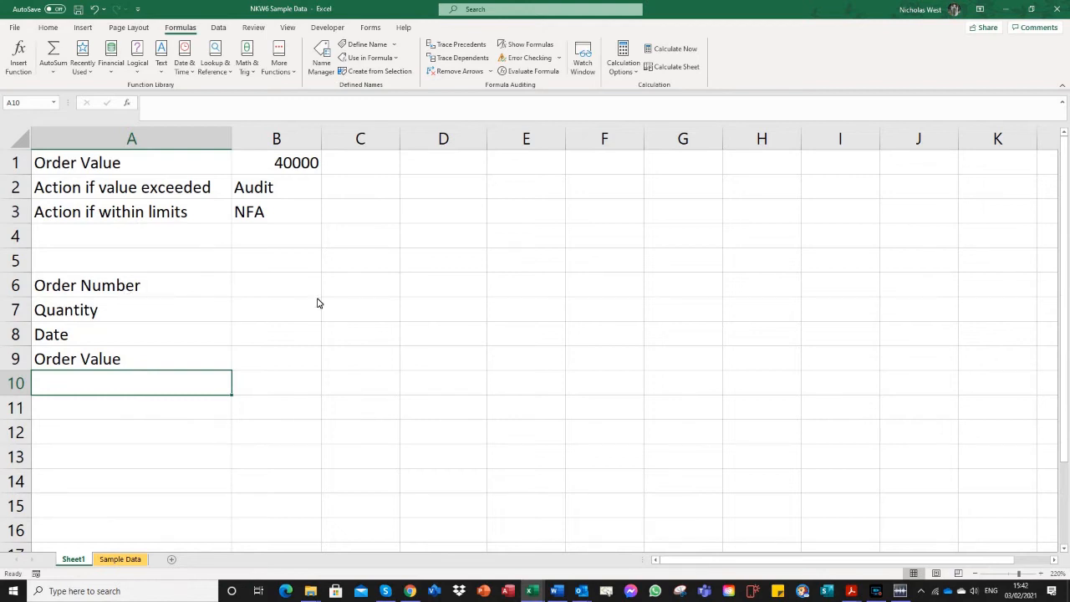
- Enter the sample Leeds order number in cell B6, beside the Order Number label
{"action": "left_click", "coordinate": [270, 291]}
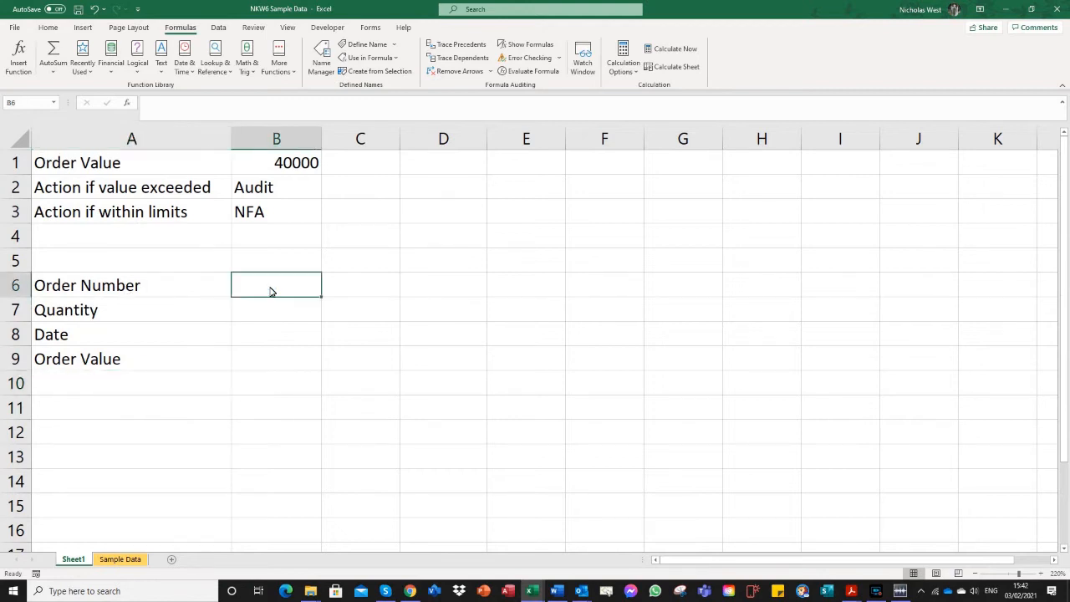
{"action": "type", "text": "Lee"}
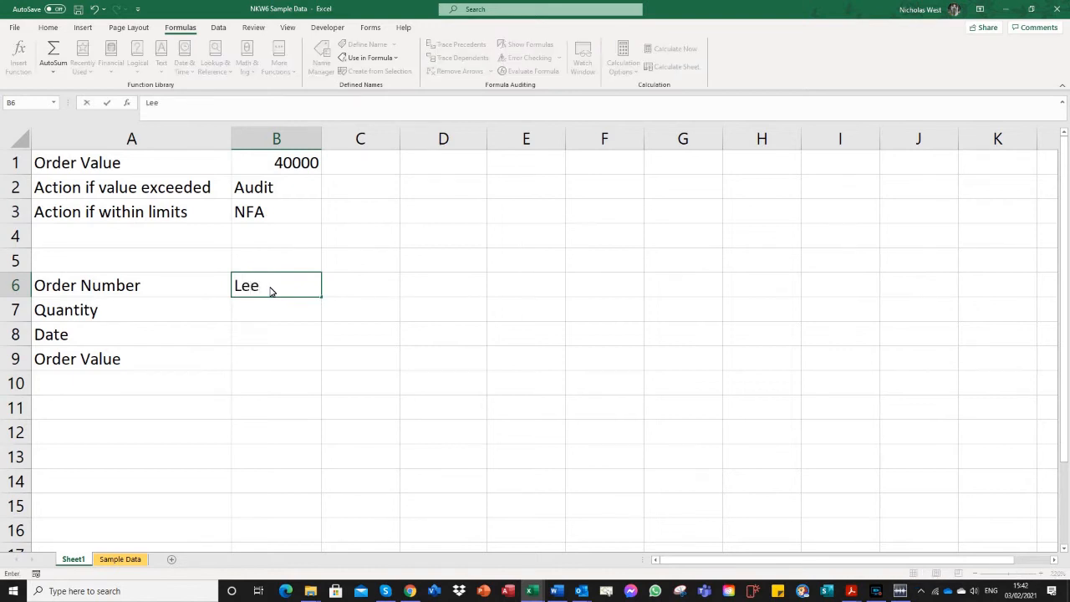
{"action": "type", "text": "77721"}
{"action": "key", "text": "Return"}
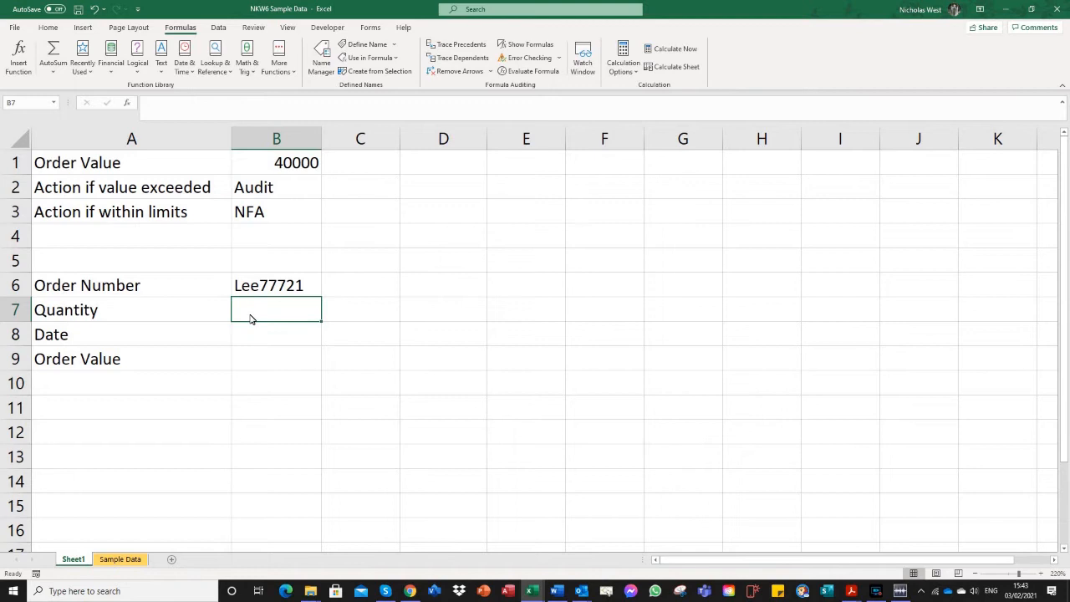
- Begin a VLOOKUP formula in cell B7 with the absolute reference $B$6 as the lookup value
{"action": "type", "text": "=v"}
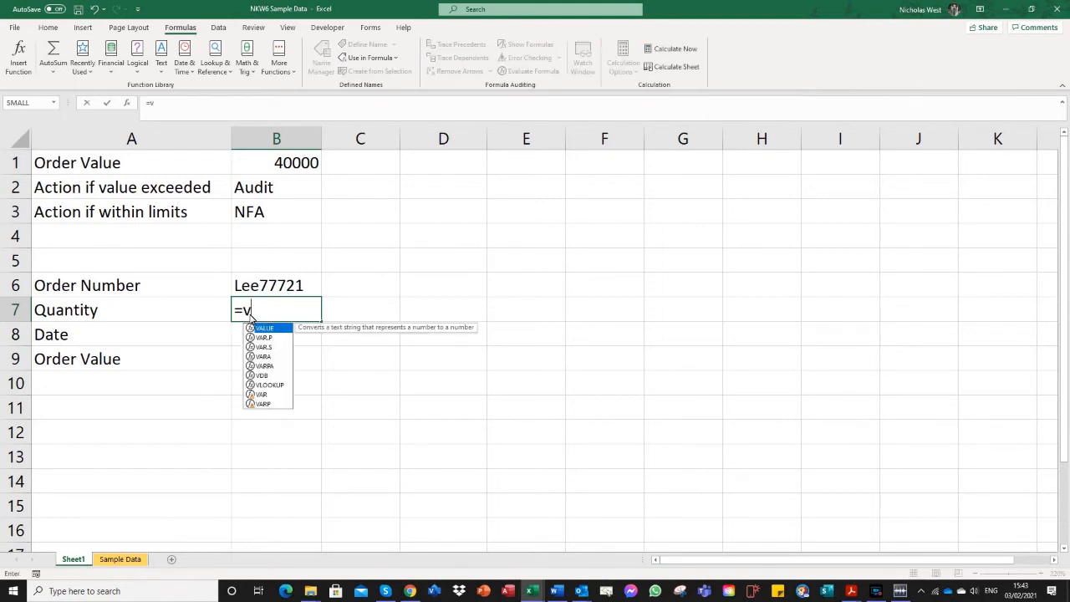
{"action": "type", "text": "l"}
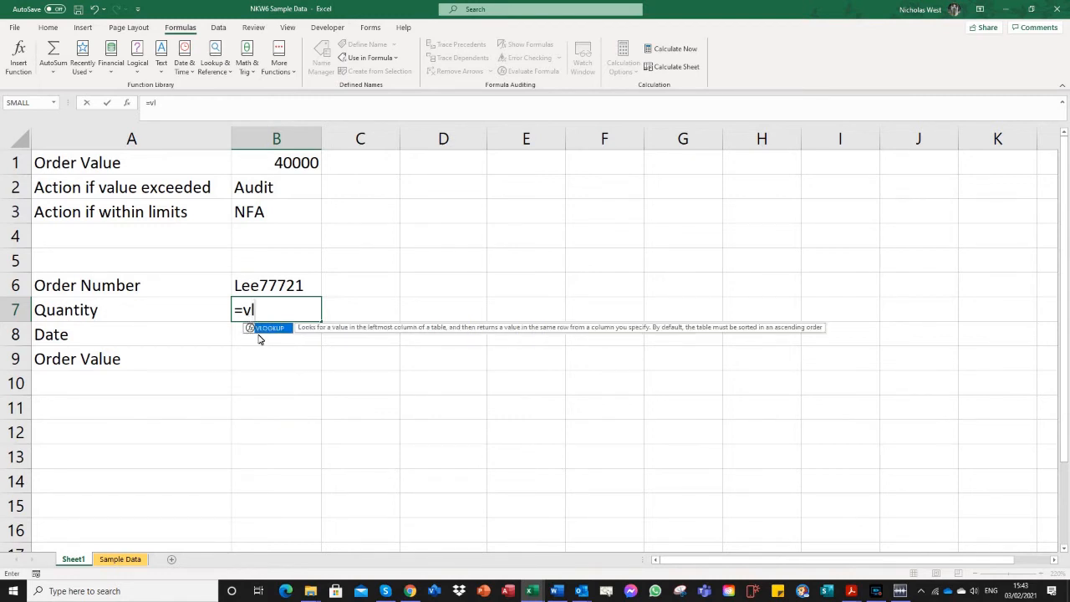
{"action": "double_click", "coordinate": [276, 330]}
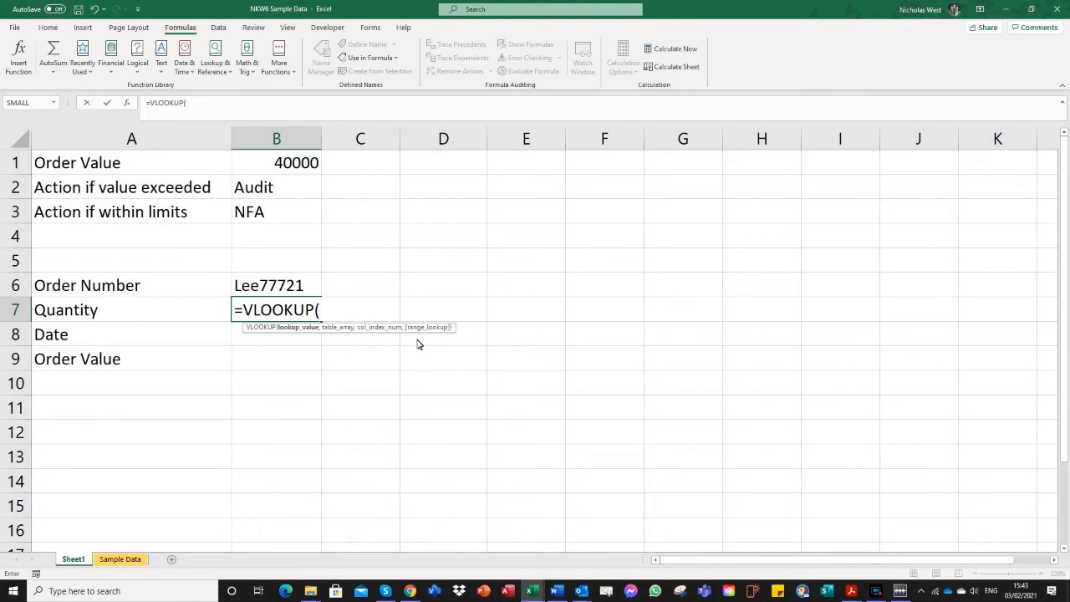
{"action": "left_click", "coordinate": [279, 287]}
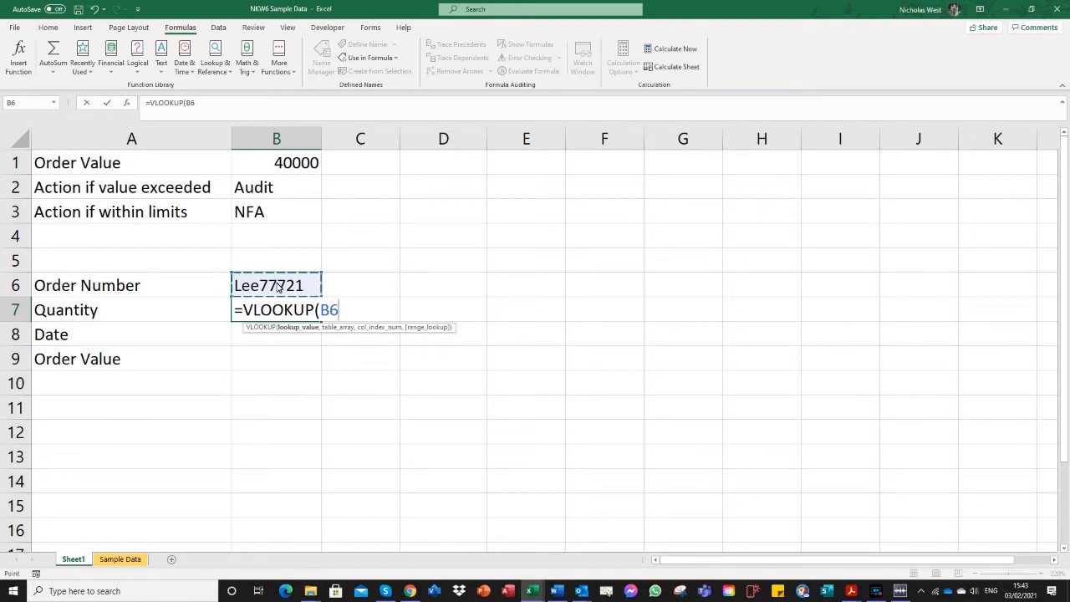
{"action": "key", "text": "F4"}
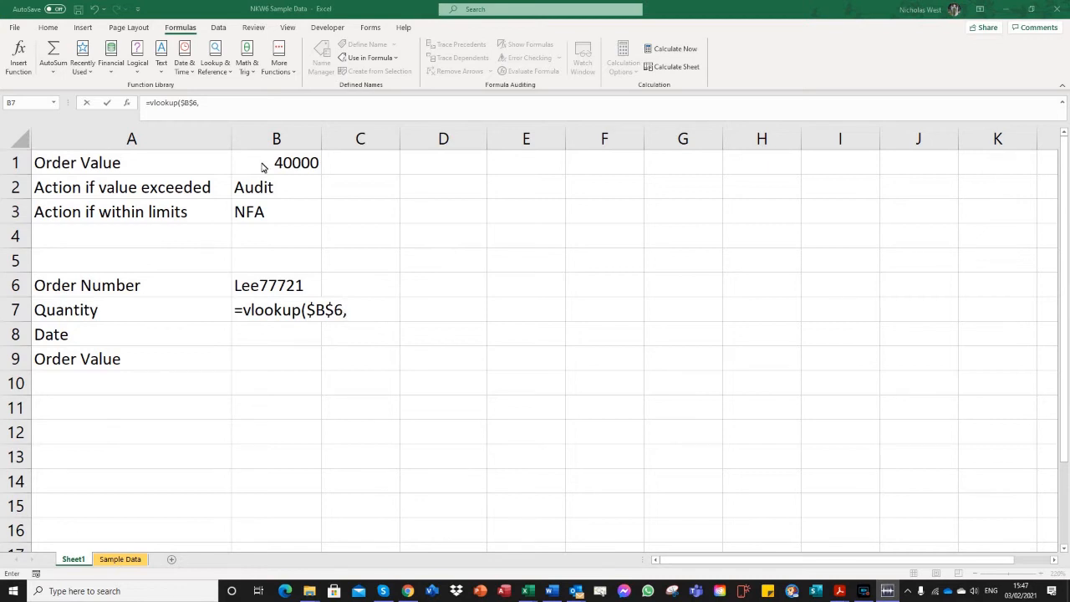
{"action": "left_click", "coordinate": [293, 320]}
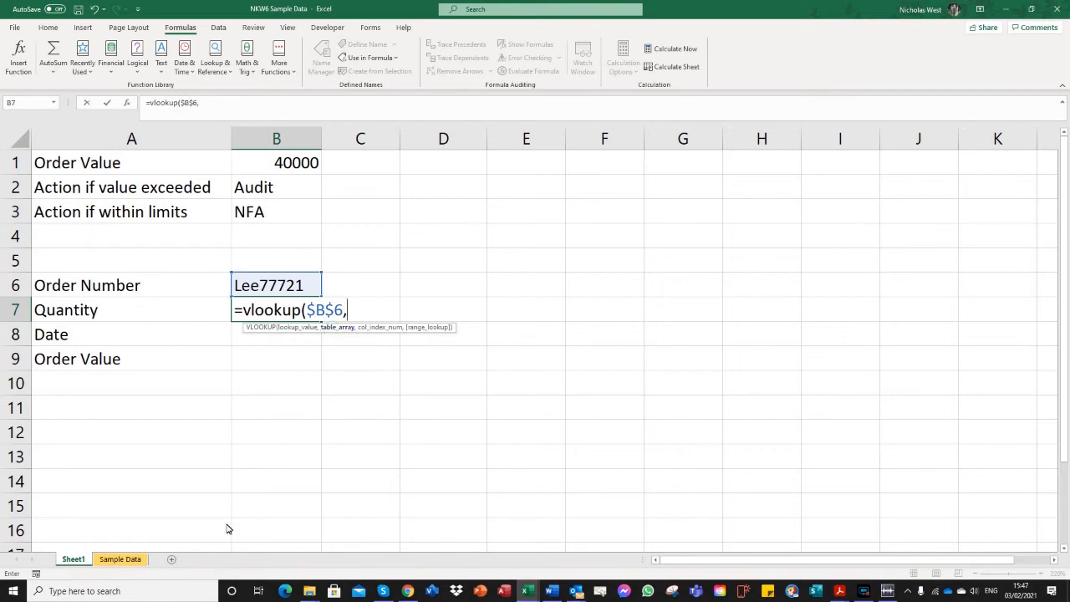
- Set the VLOOKUP table array to the absolute range $F$1:$N$5600 on the Sample Data sheet
{"action": "left_click", "coordinate": [122, 562]}
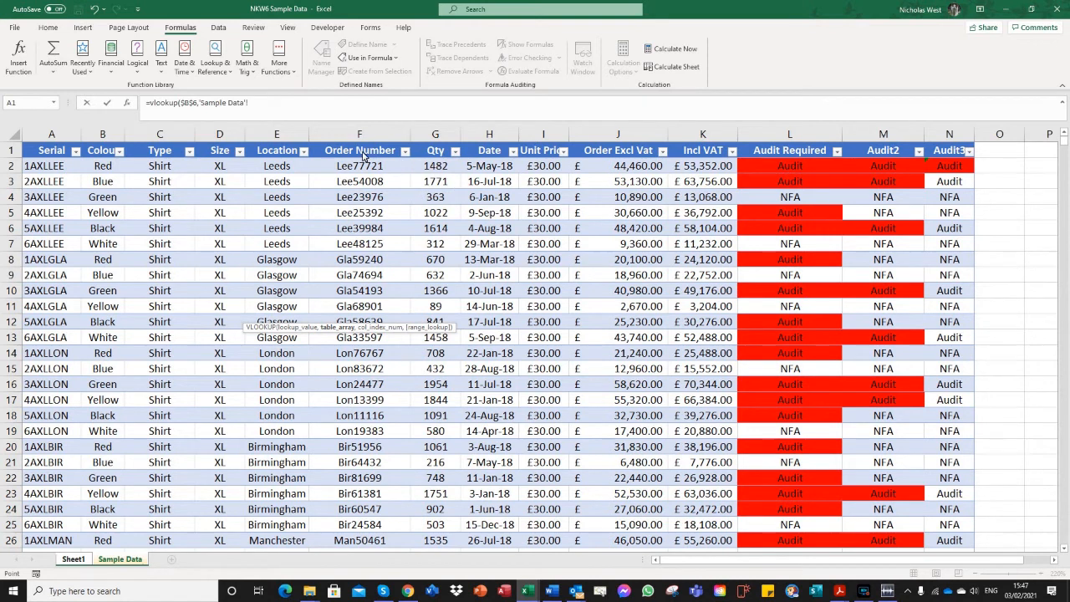
{"action": "left_click_drag", "start_coordinate": [355, 153], "coordinate": [949, 192]}
{"action": "left_click_drag", "start_coordinate": [950, 198], "coordinate": [953, 218]}
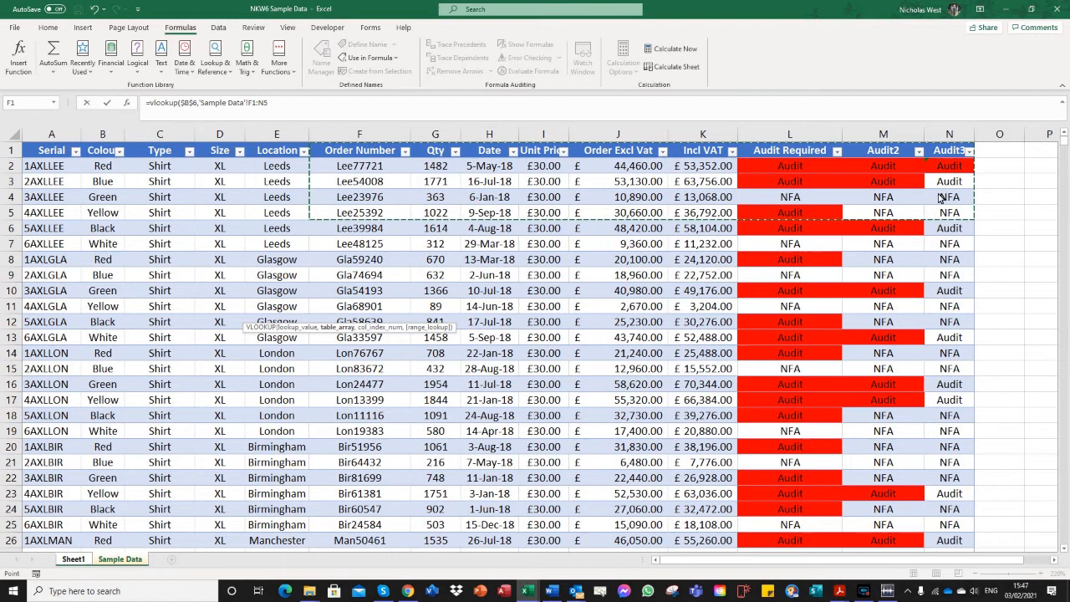
{"action": "left_click", "coordinate": [276, 103]}
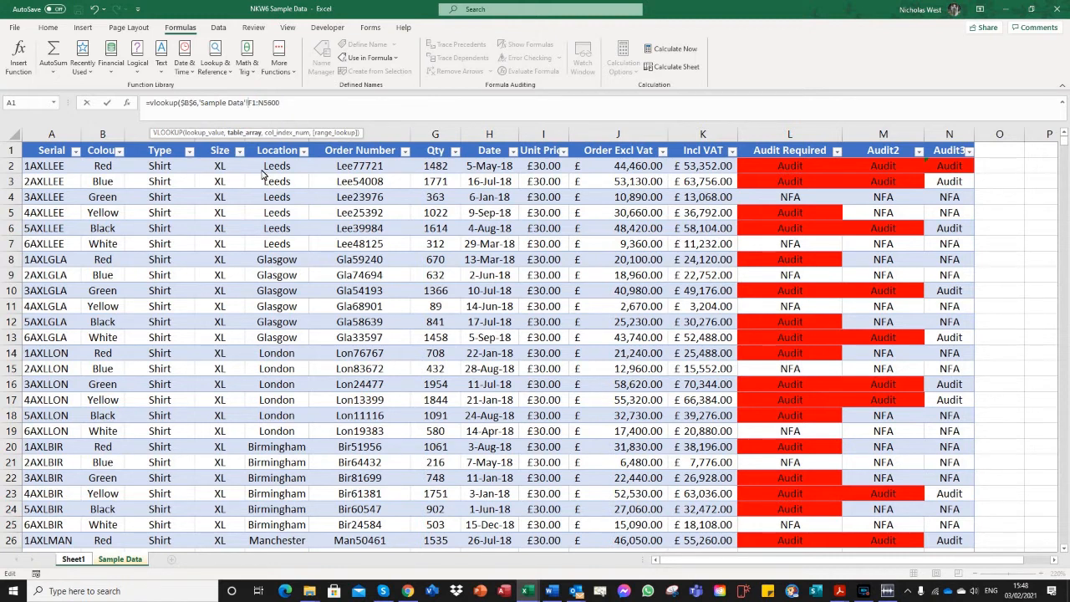
{"action": "type", "text": "$"}
{"action": "type", "text": "$"}
{"action": "type", "text": "$"}
{"action": "type", "text": "$"}
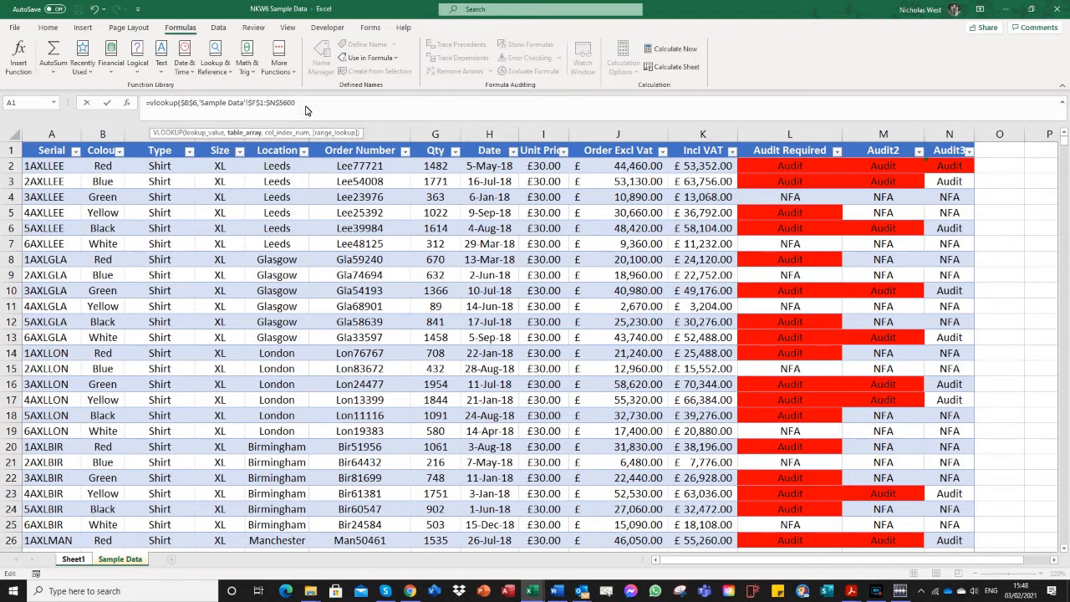
- Complete the Quantity VLOOKUP with column index 2 and FALSE for an exact match, and select its result in B7
{"action": "type", "text": ",2"}
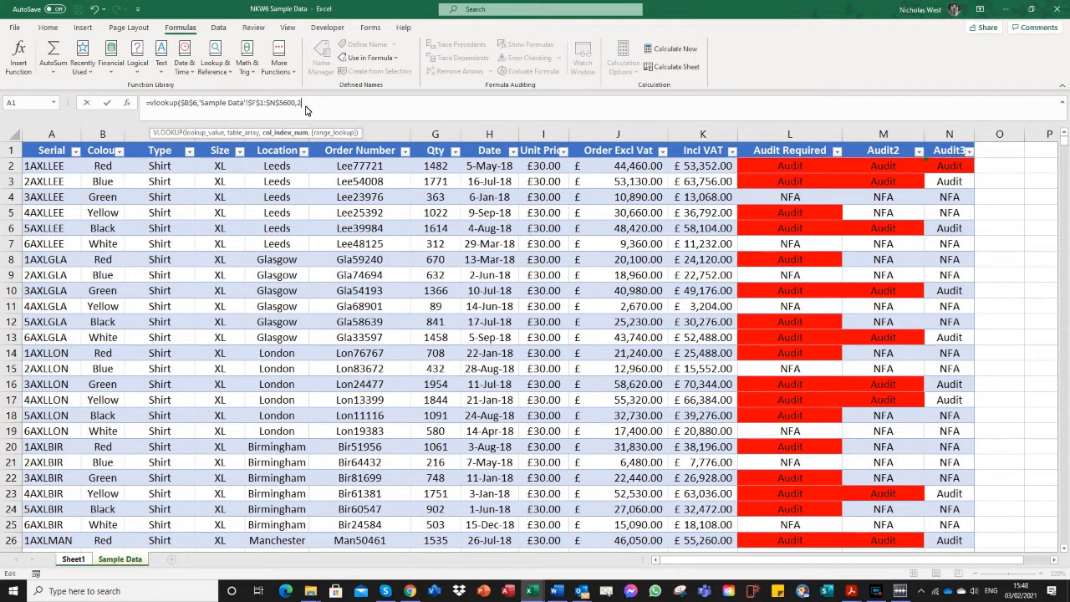
{"action": "type", "text": ","}
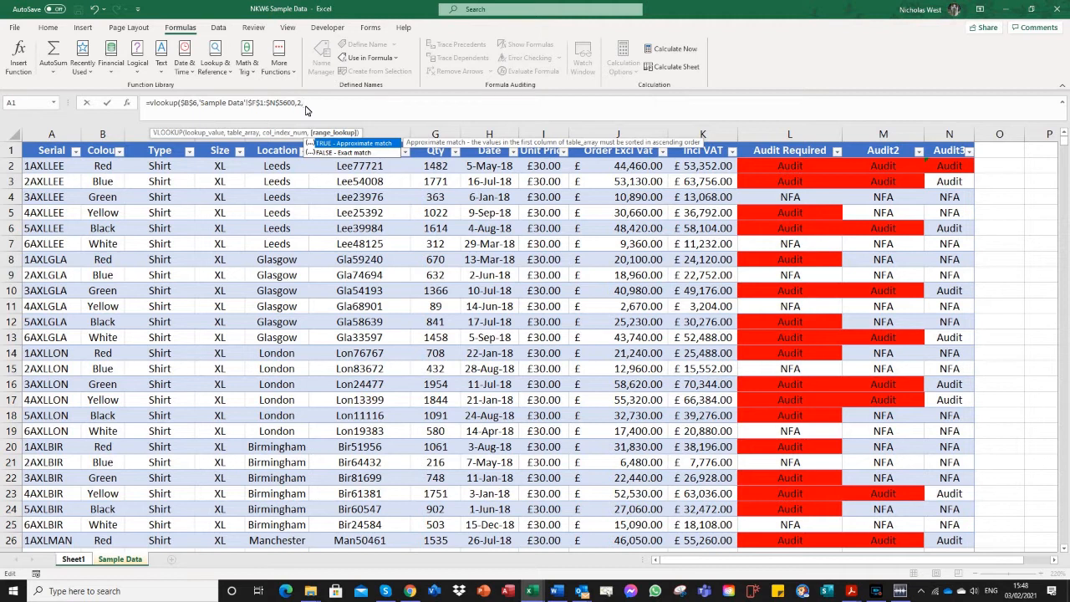
{"action": "left_click", "coordinate": [345, 154]}
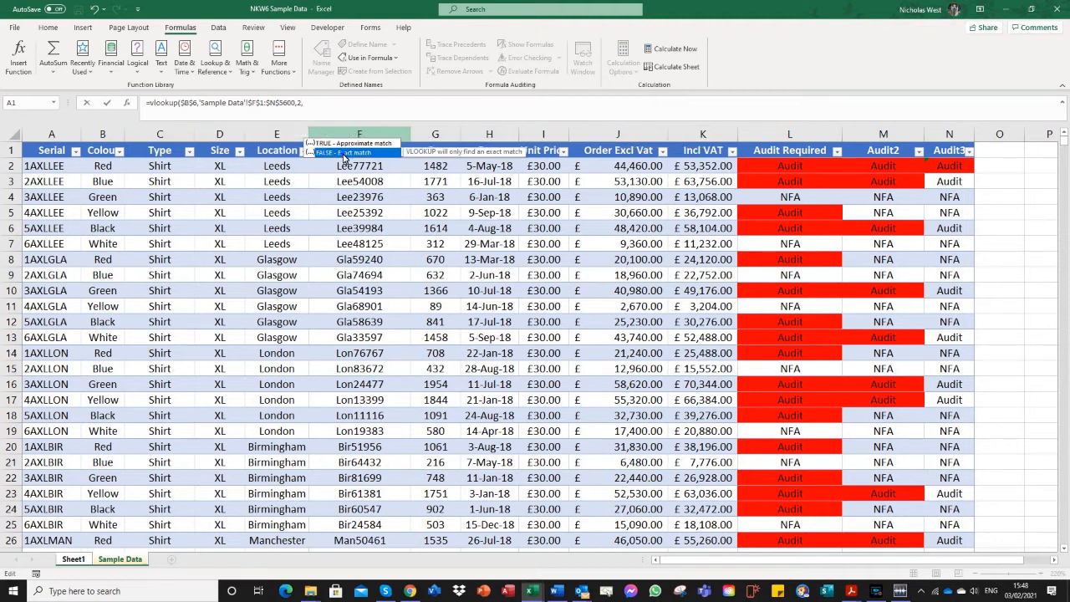
{"action": "double_click", "coordinate": [344, 154]}
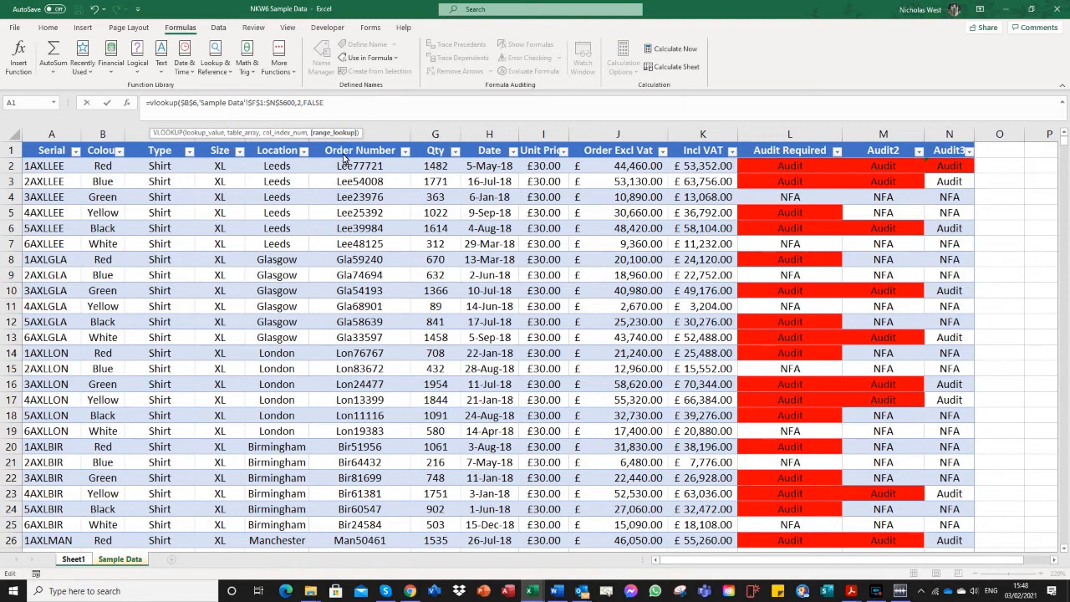
{"action": "type", "text": ")"}
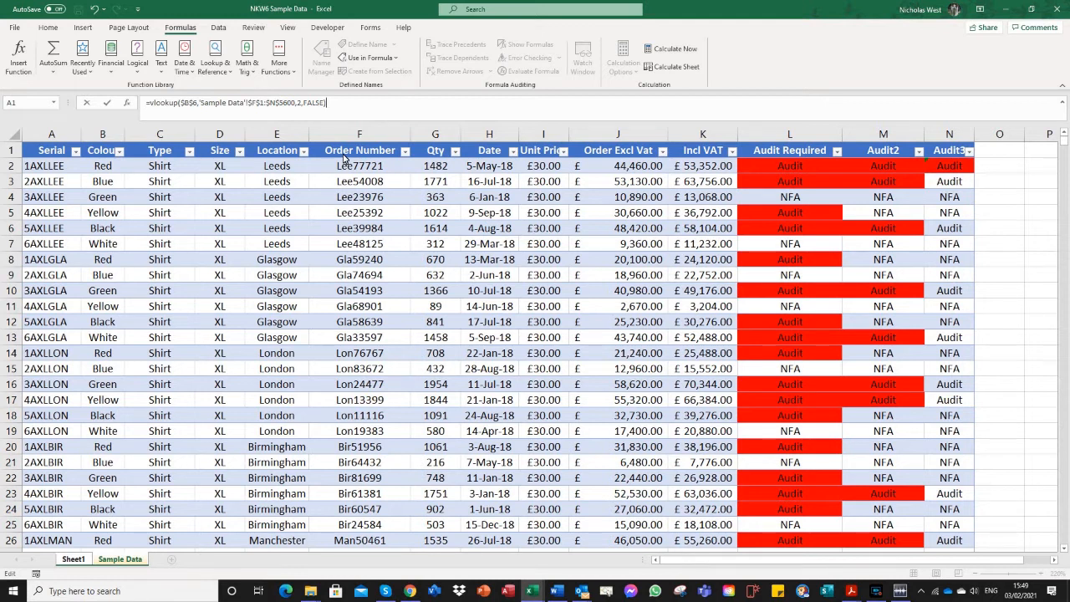
{"action": "key", "text": "Return"}
{"action": "left_click", "coordinate": [299, 312]}
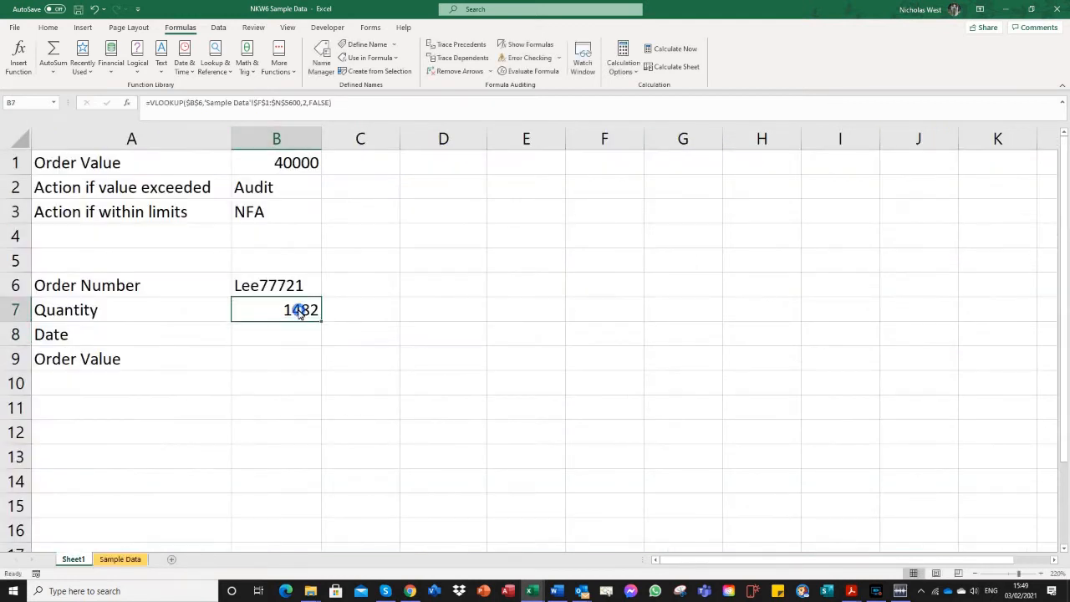
- Test the Quantity lookup with an invalid order number by replacing the first letter in B6 with M
{"action": "left_click", "coordinate": [240, 288]}
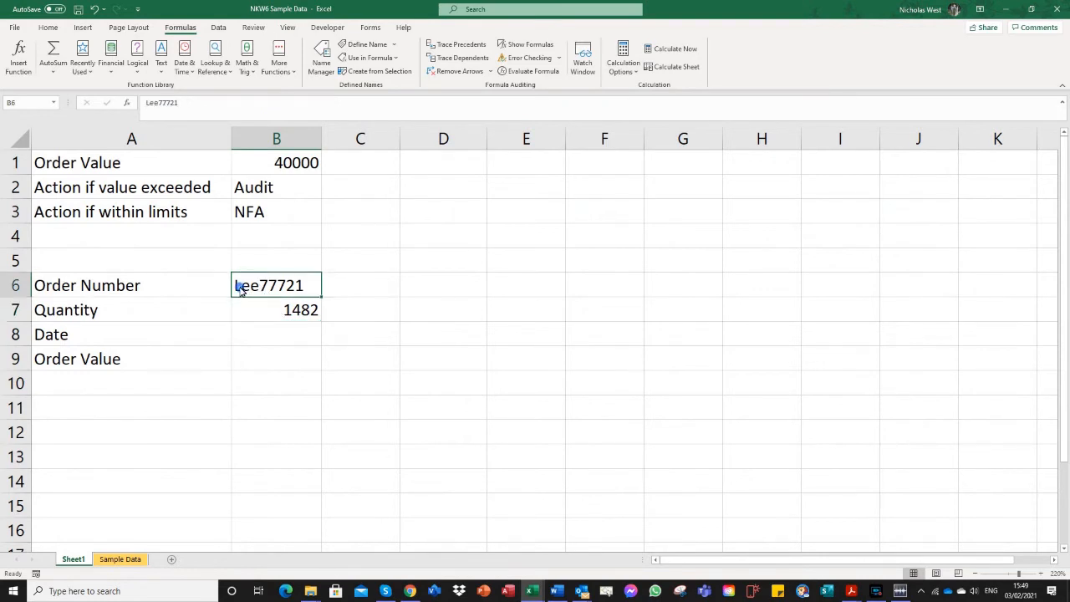
{"action": "double_click", "coordinate": [240, 288]}
{"action": "key", "text": "Delete"}
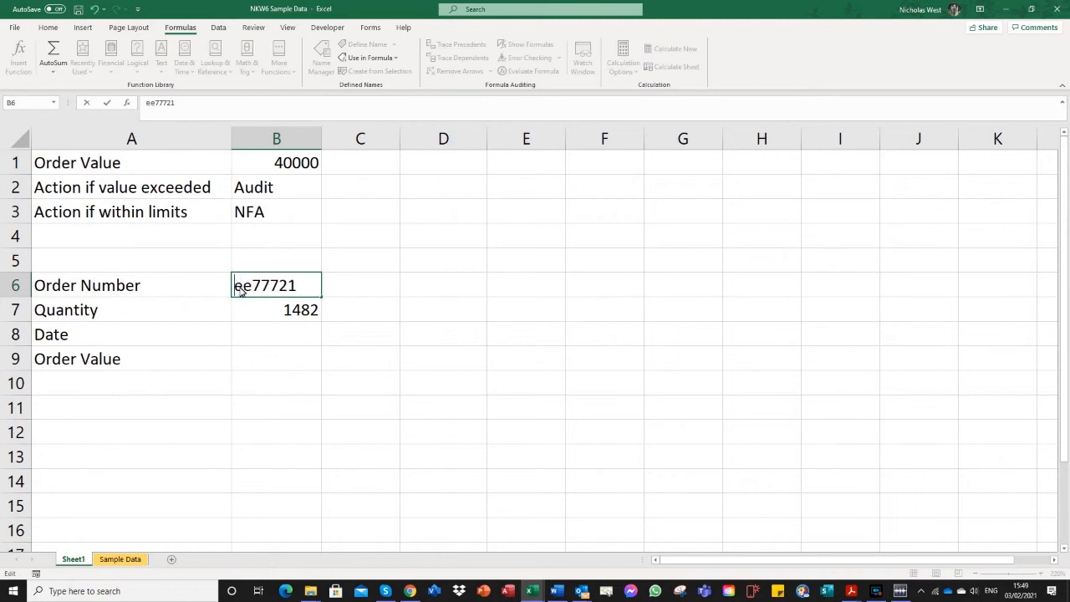
{"action": "type", "text": "M"}
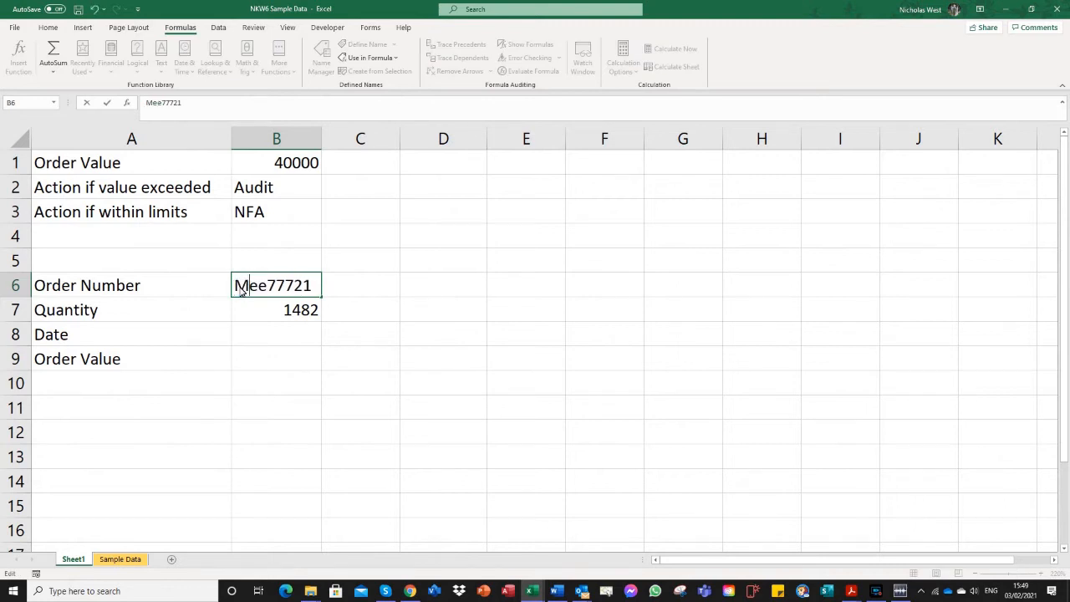
{"action": "key", "text": "Return"}
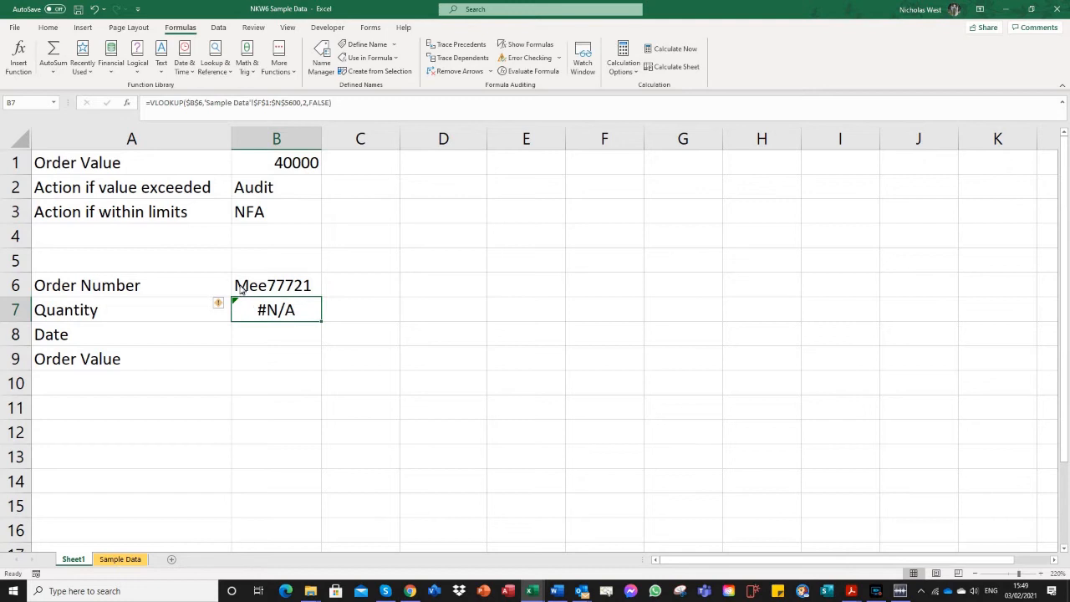
- Restore the original order number in B6 by changing its first letter back to L
{"action": "left_click", "coordinate": [249, 290]}
{"action": "double_click", "coordinate": [249, 291]}
{"action": "key", "text": "BackSpace"}
{"action": "type", "text": "L"}
{"action": "key", "text": "Return"}
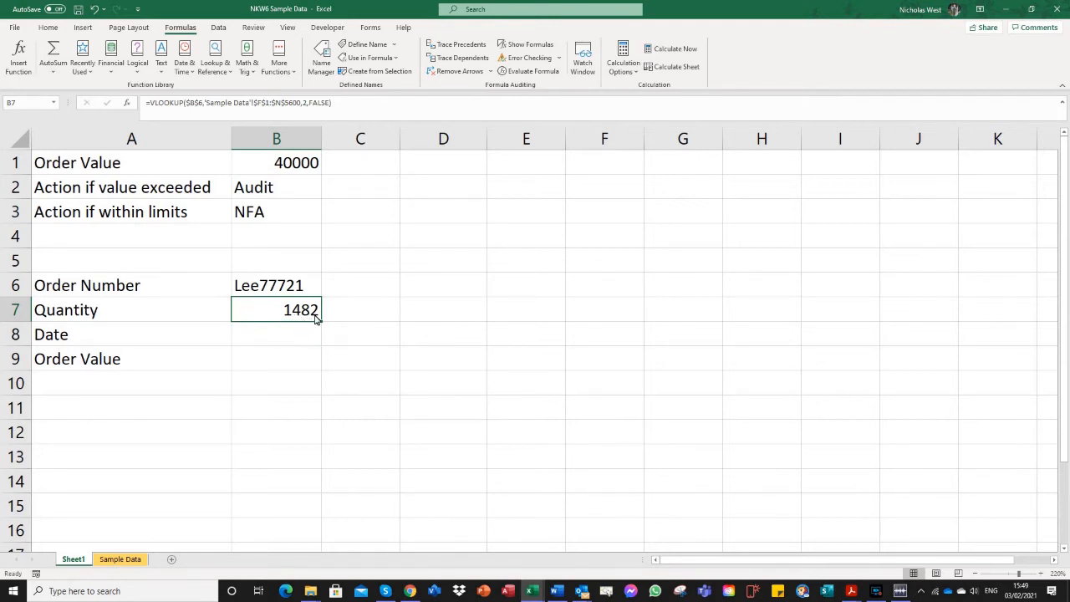
- Fill the Quantity formula in B7 down through B9, and set the column index in the Date formula in B8 to 3
{"action": "left_click_drag", "start_coordinate": [321, 324], "coordinate": [318, 375]}
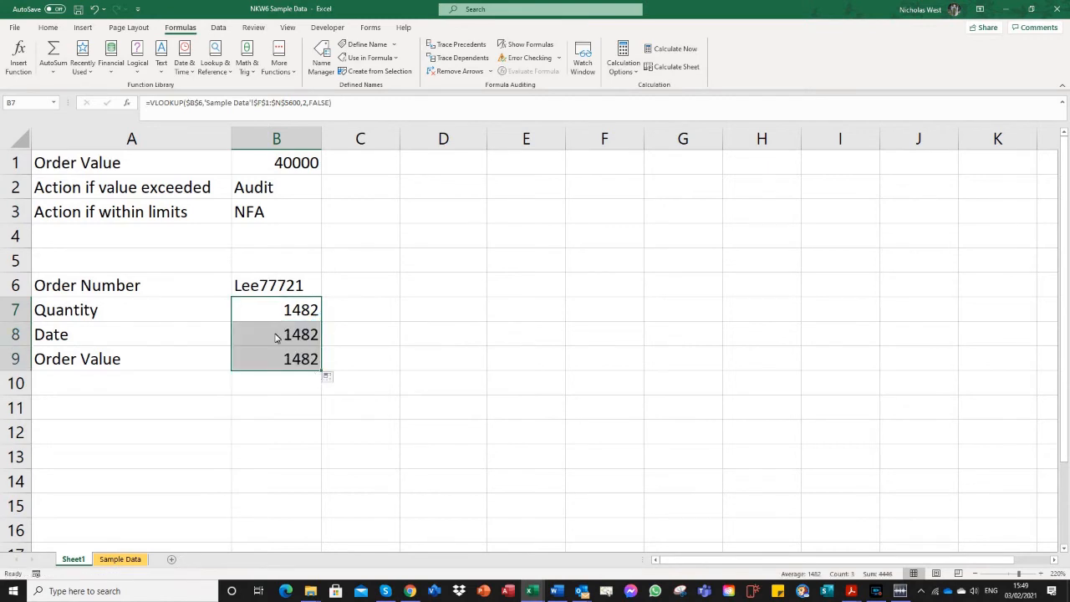
{"action": "left_click", "coordinate": [304, 336]}
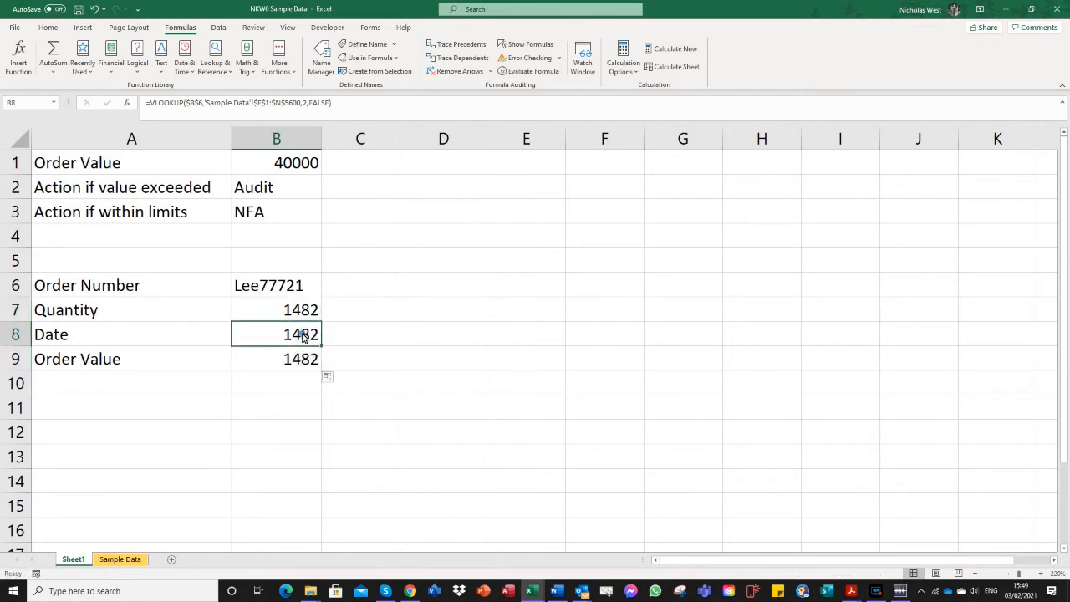
{"action": "left_click", "coordinate": [118, 560]}
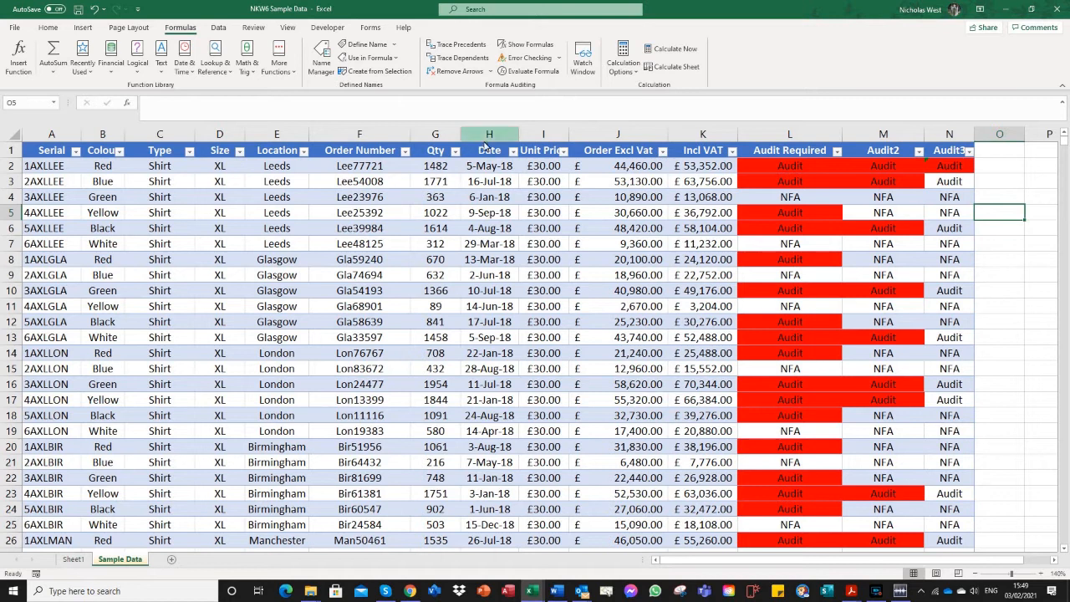
{"action": "left_click", "coordinate": [82, 559]}
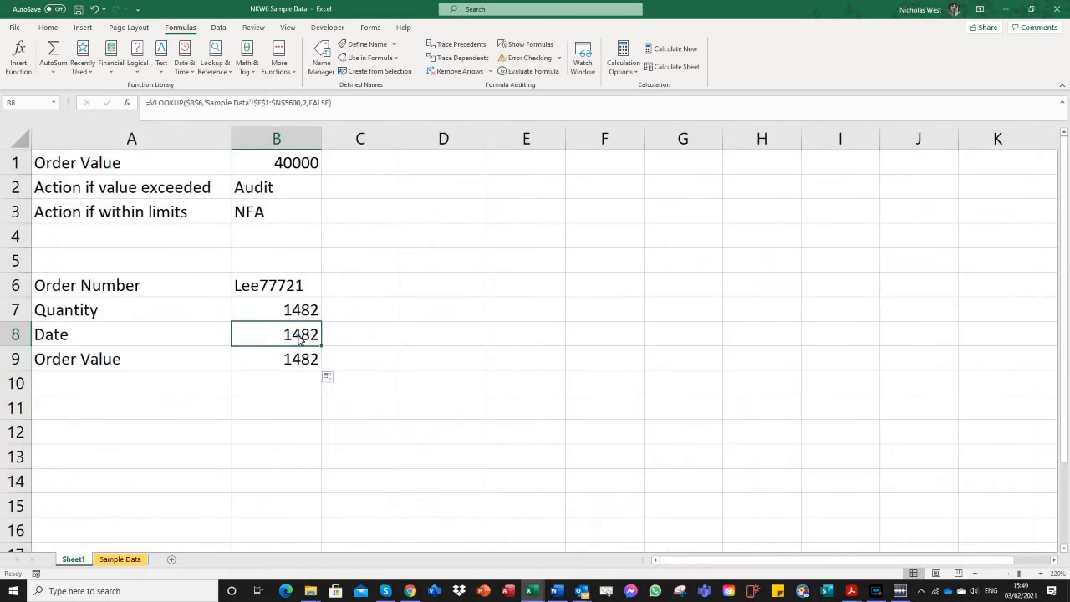
{"action": "left_click", "coordinate": [308, 104]}
{"action": "key", "text": "BackSpace"}
{"action": "type", "text": "3"}
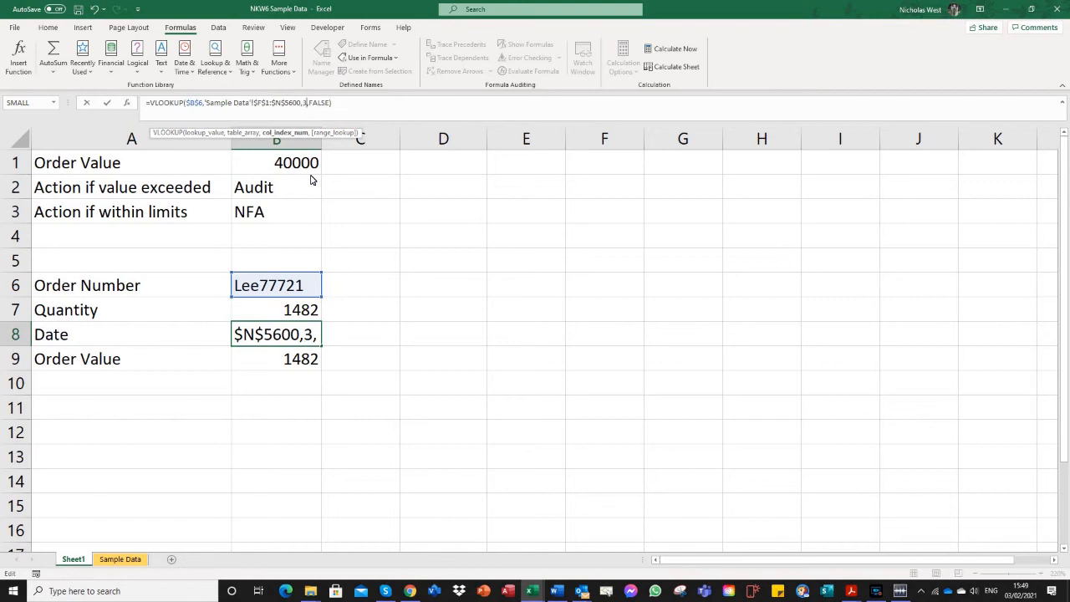
{"action": "key", "text": "Return"}
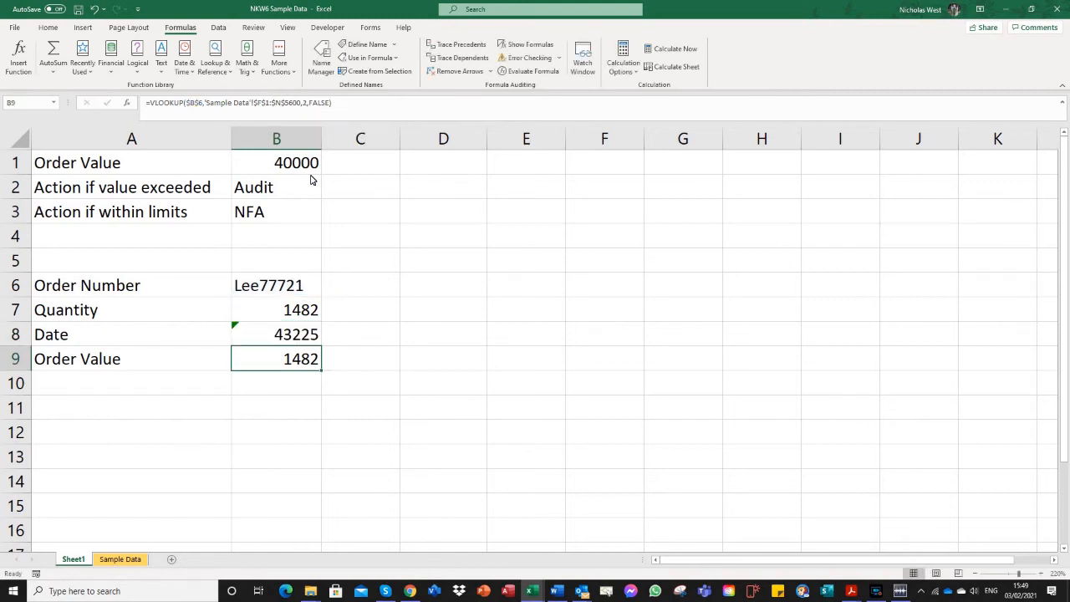
- Format the Date result in B8 as a date using the English (United States) locale and the 14-Mar-12 type
{"action": "left_click", "coordinate": [295, 338]}
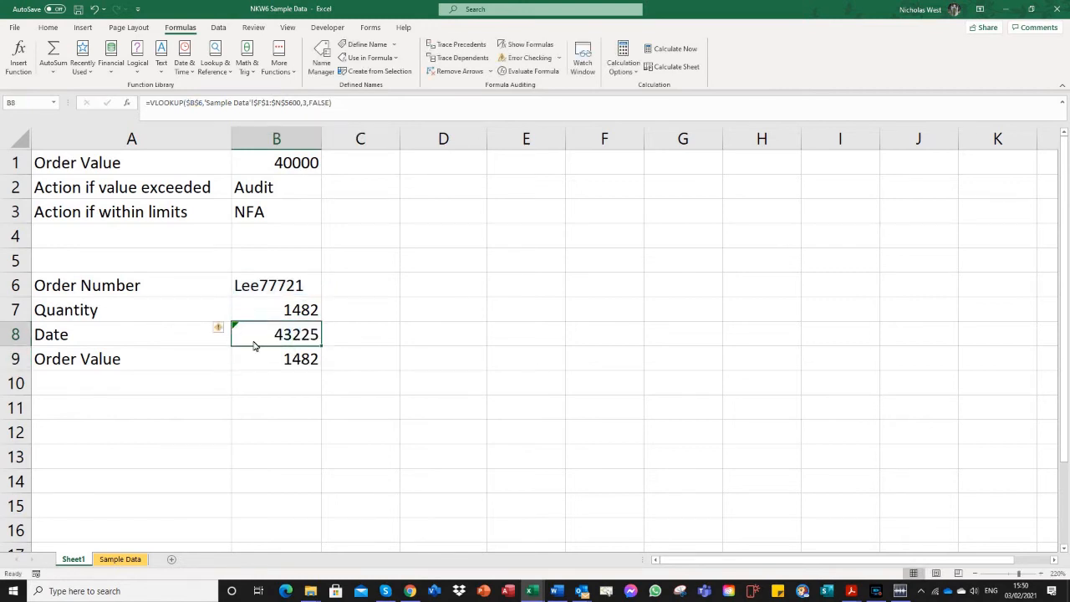
{"action": "left_click", "coordinate": [48, 28]}
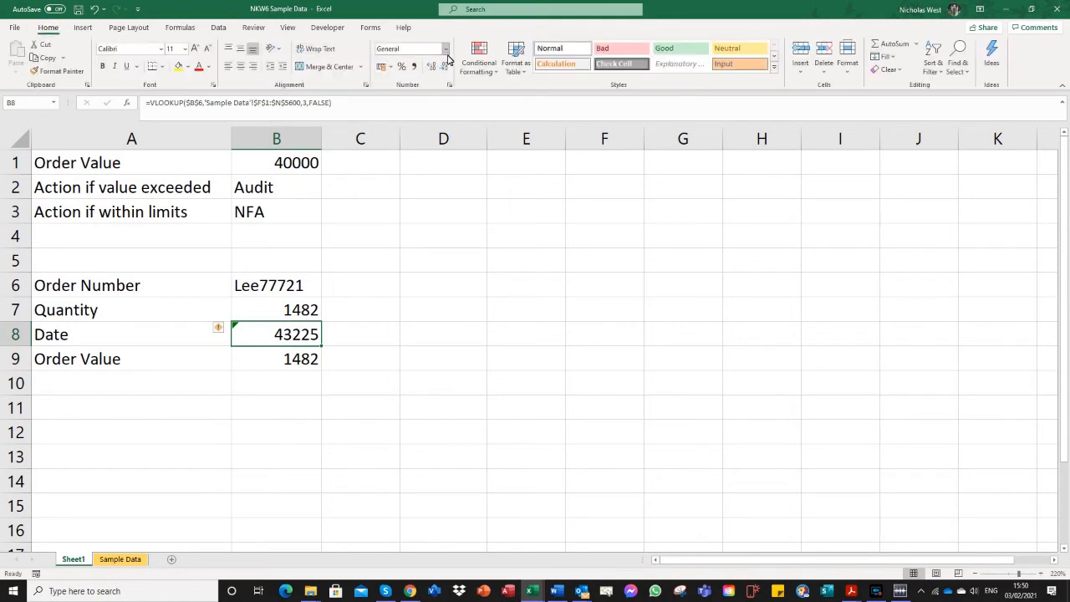
{"action": "left_click", "coordinate": [450, 84]}
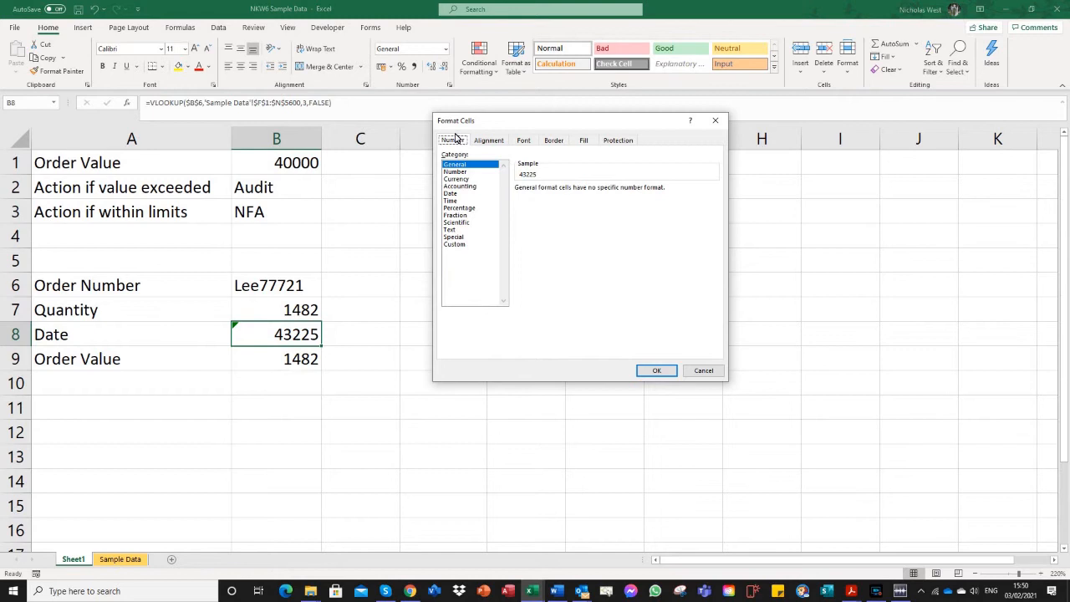
{"action": "left_click", "coordinate": [450, 194]}
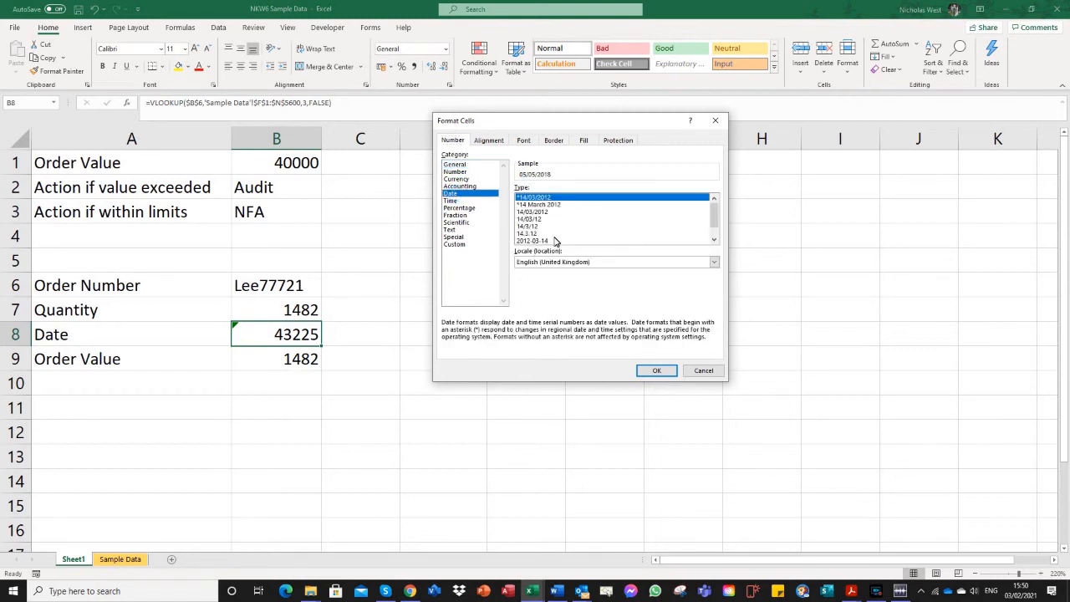
{"action": "left_click", "coordinate": [576, 263]}
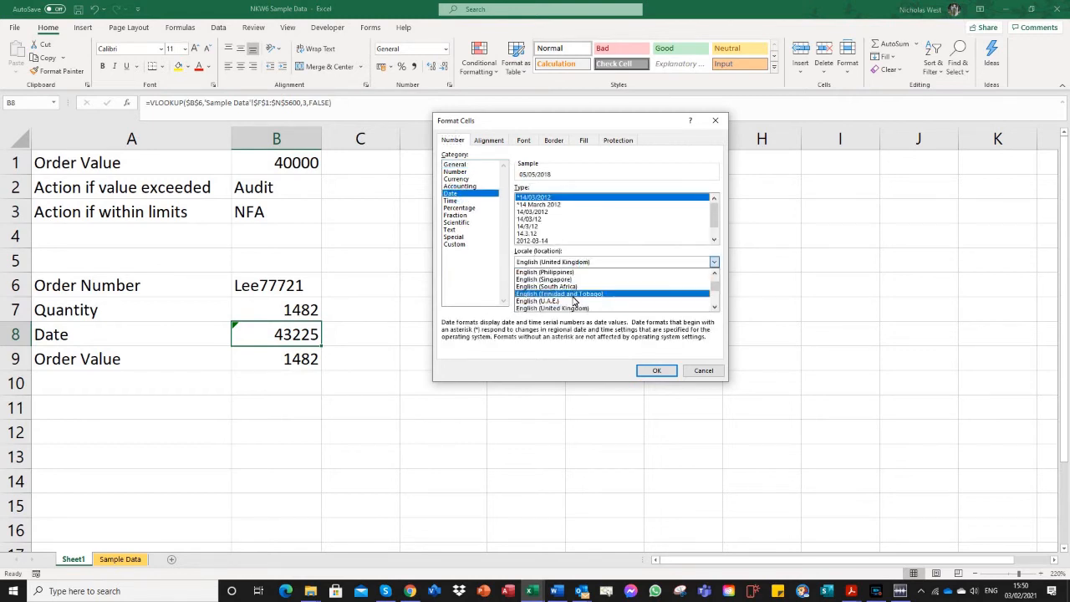
{"action": "left_click", "coordinate": [577, 311]}
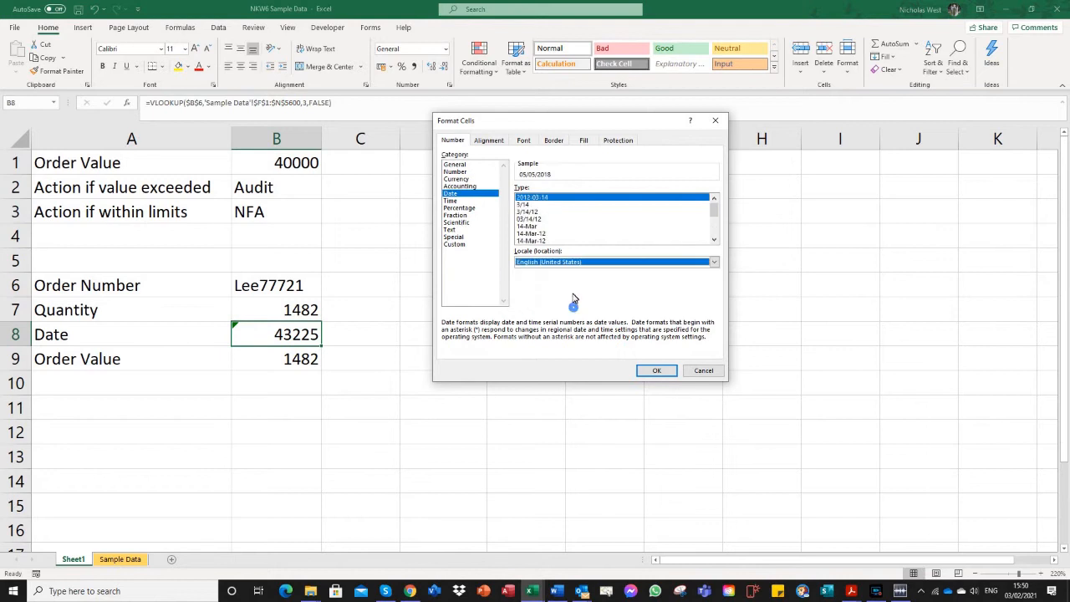
{"action": "left_click", "coordinate": [538, 234]}
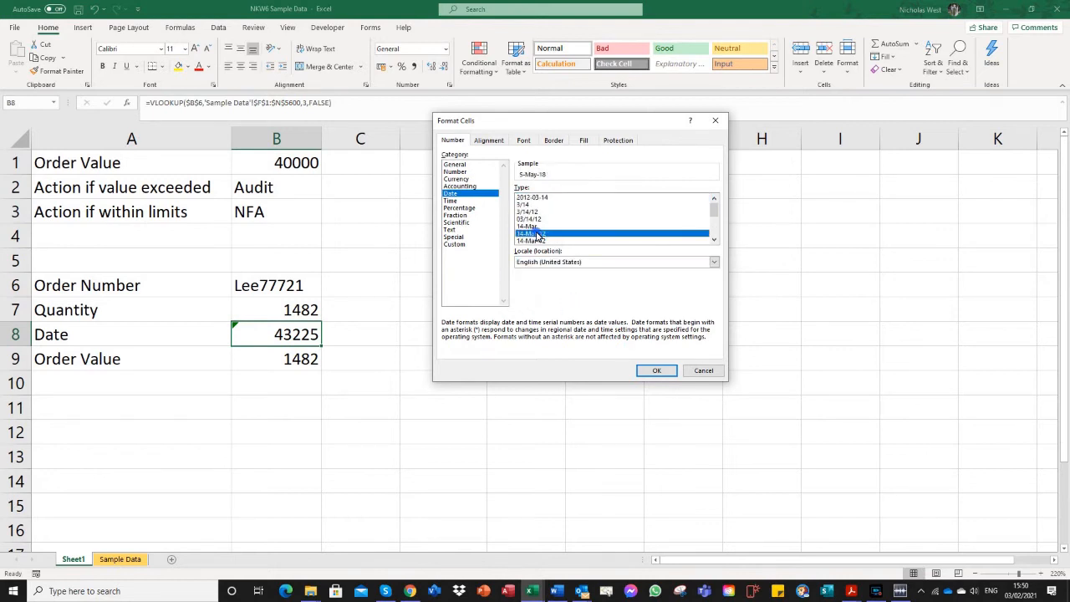
{"action": "left_click", "coordinate": [658, 371]}
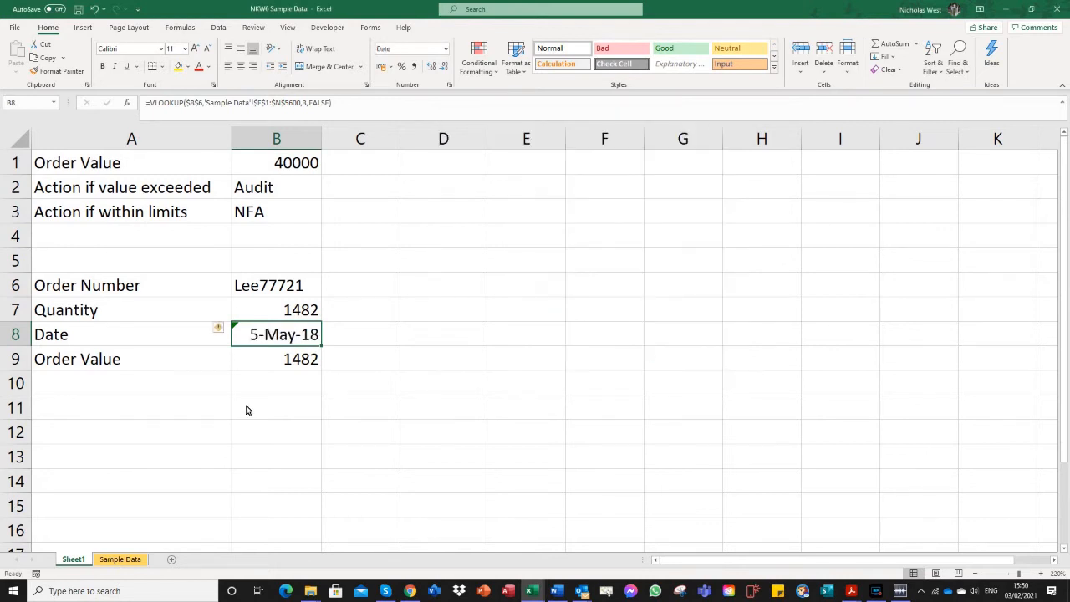
- Check the Order Excl Vat column's position on the Sample Data sheet and set the column index in B9's formula to 5
{"action": "left_click", "coordinate": [278, 360]}
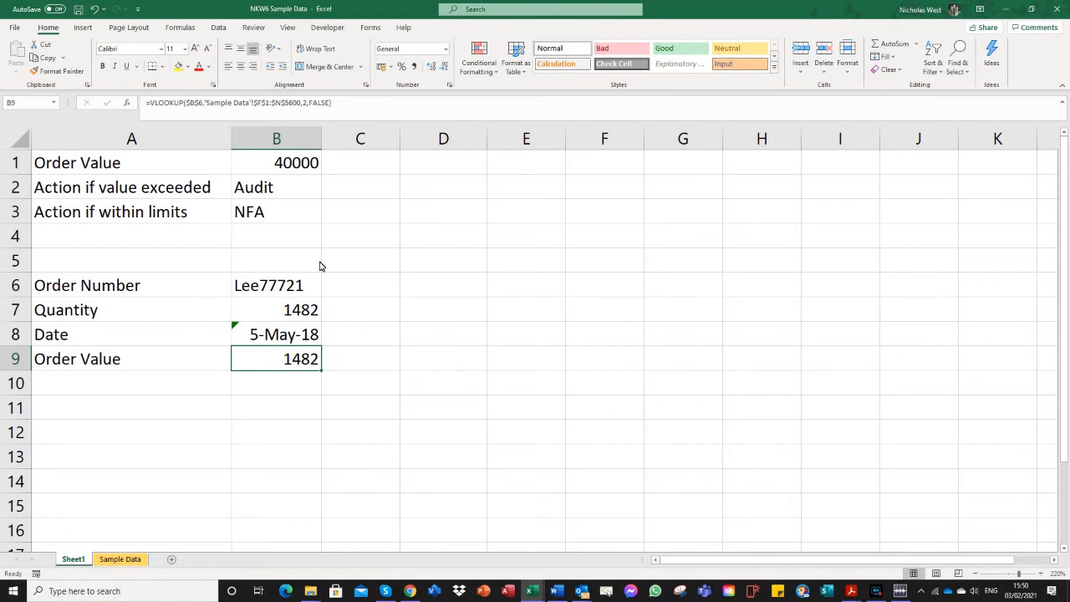
{"action": "left_click", "coordinate": [138, 561]}
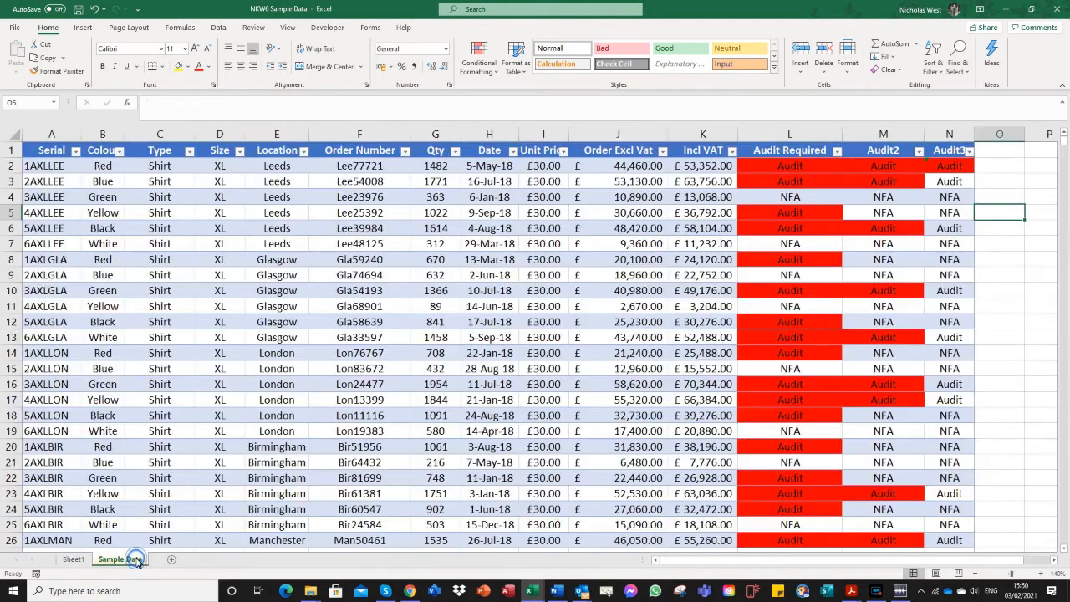
{"action": "left_click", "coordinate": [71, 558]}
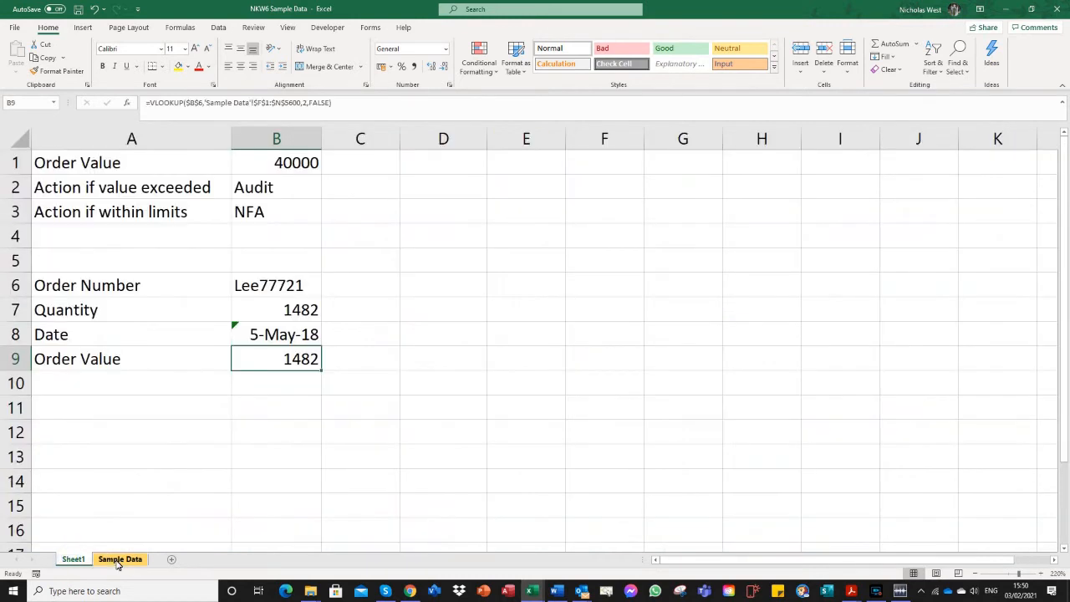
{"action": "left_click", "coordinate": [121, 559]}
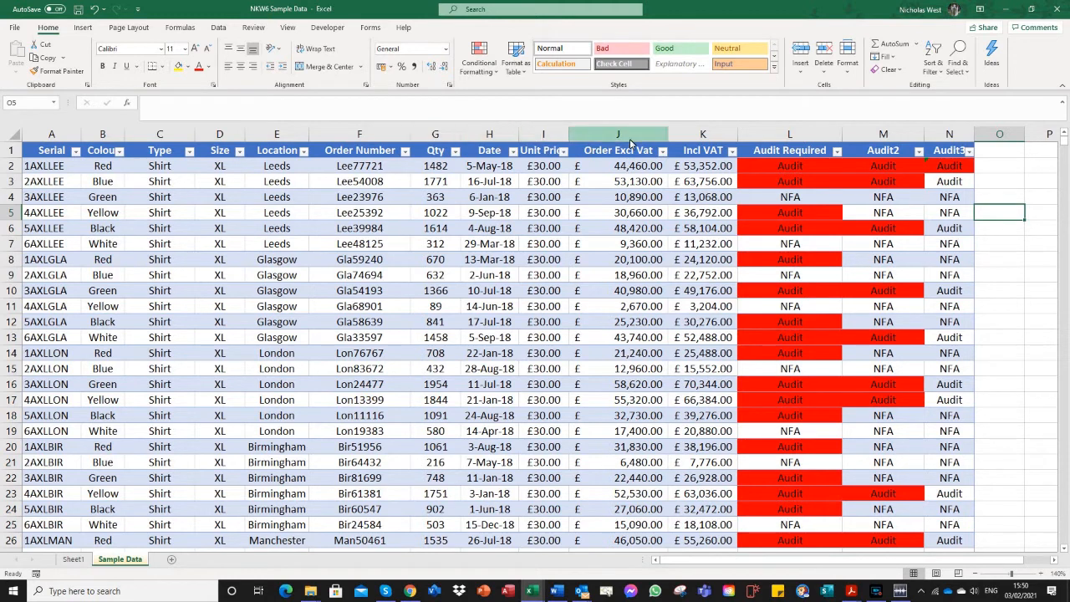
{"action": "left_click", "coordinate": [73, 558]}
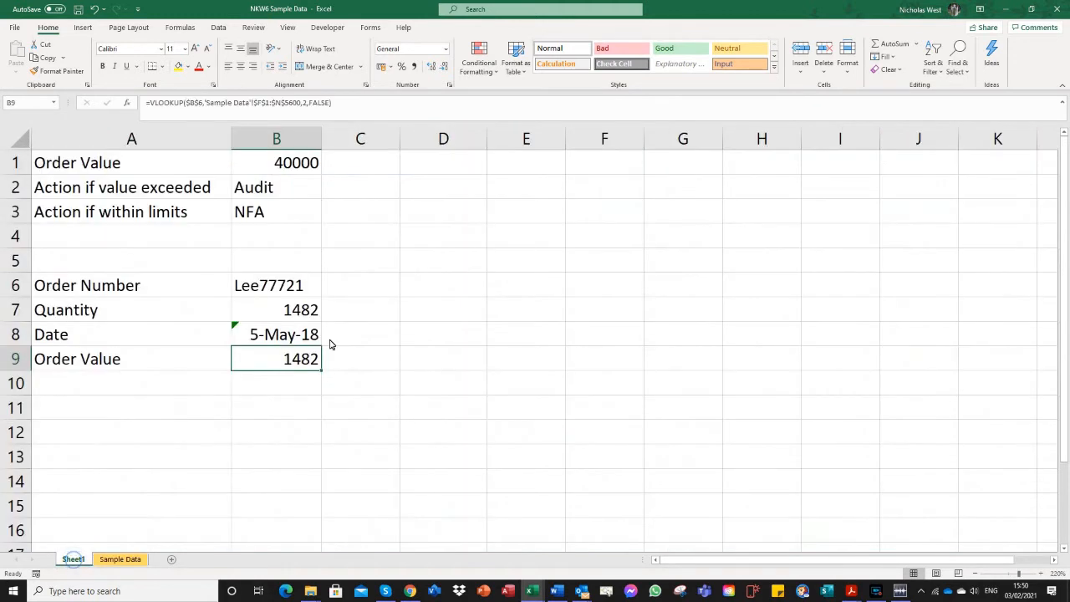
{"action": "left_click", "coordinate": [309, 103]}
{"action": "key", "text": "BackSpace"}
{"action": "type", "text": "5"}
{"action": "key", "text": "Return"}
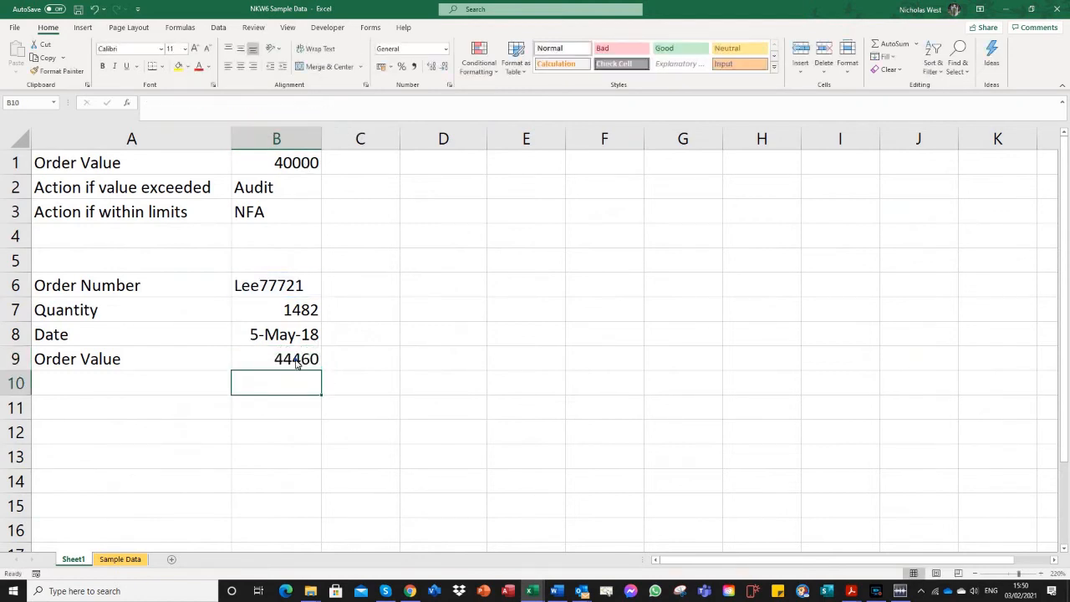
- Format the Order Value result in B9 as Currency with the £ symbol and 2 decimal places
{"action": "left_click", "coordinate": [296, 360]}
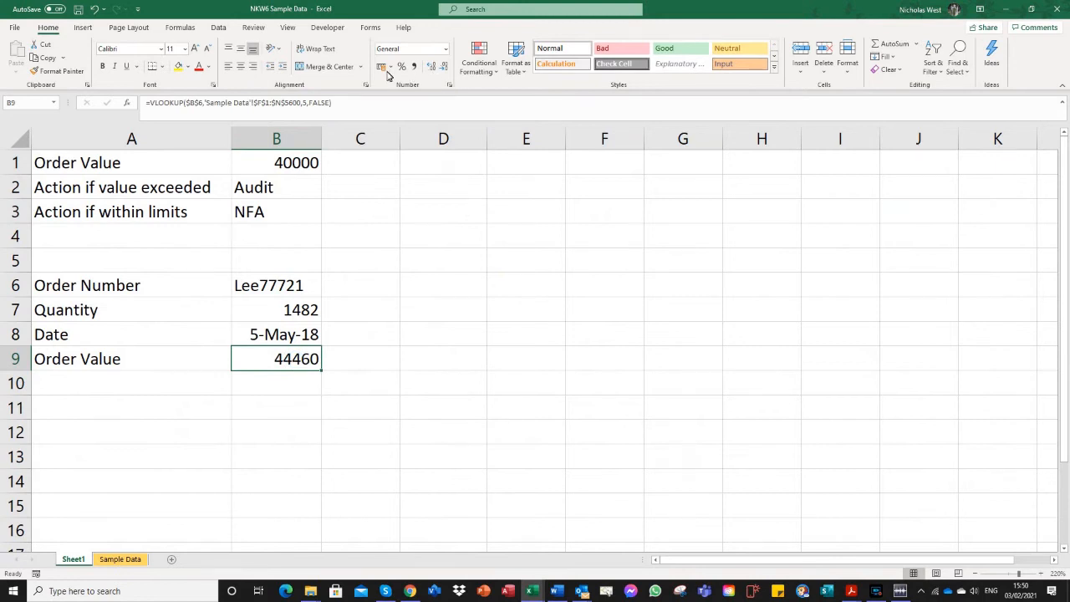
{"action": "left_click", "coordinate": [447, 87]}
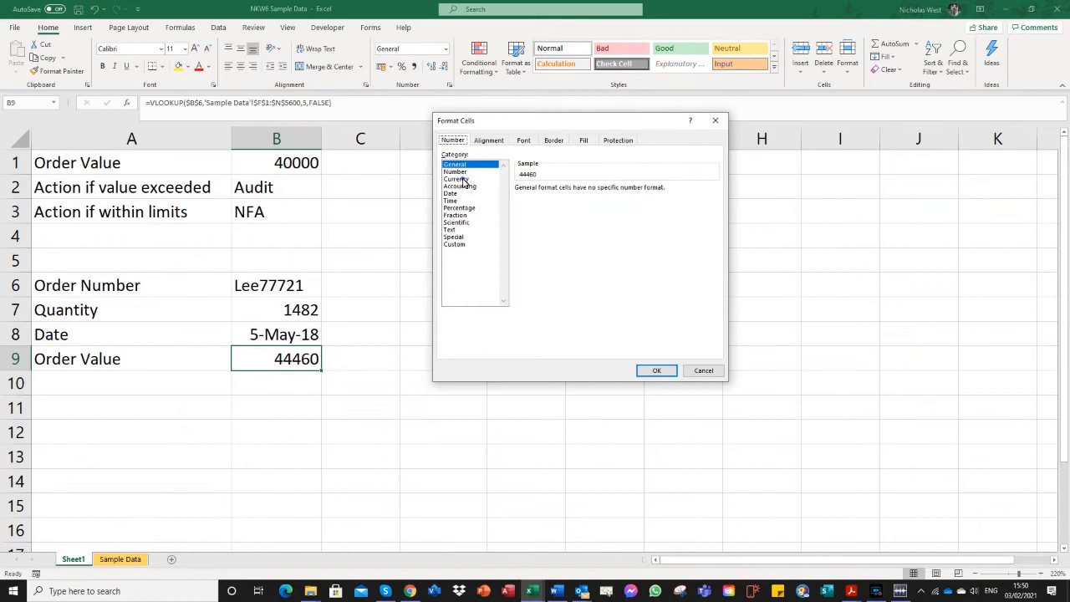
{"action": "left_click", "coordinate": [457, 178]}
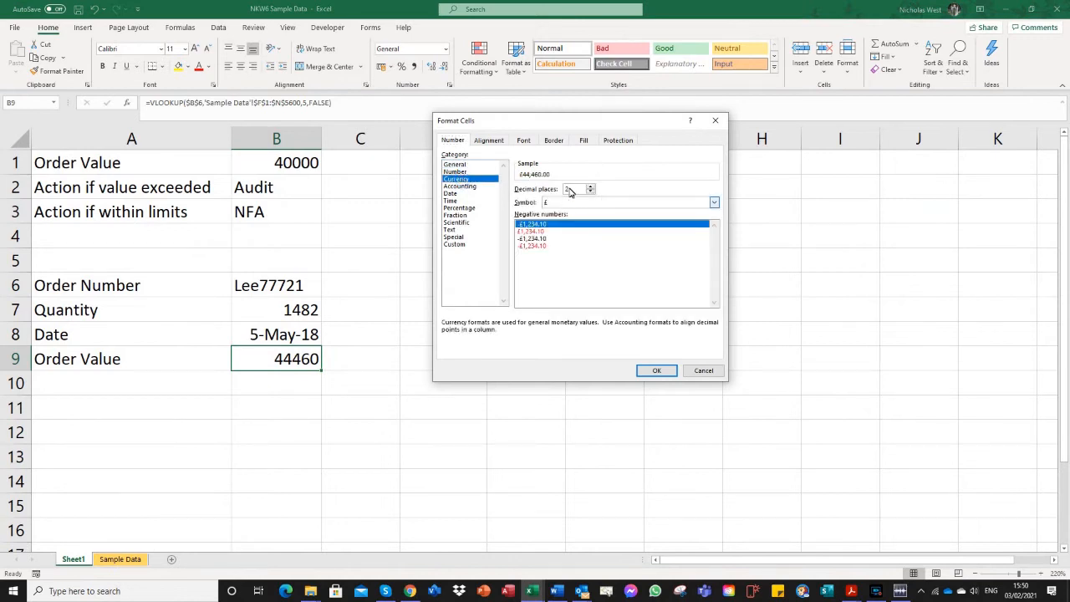
{"action": "left_click", "coordinate": [655, 373]}
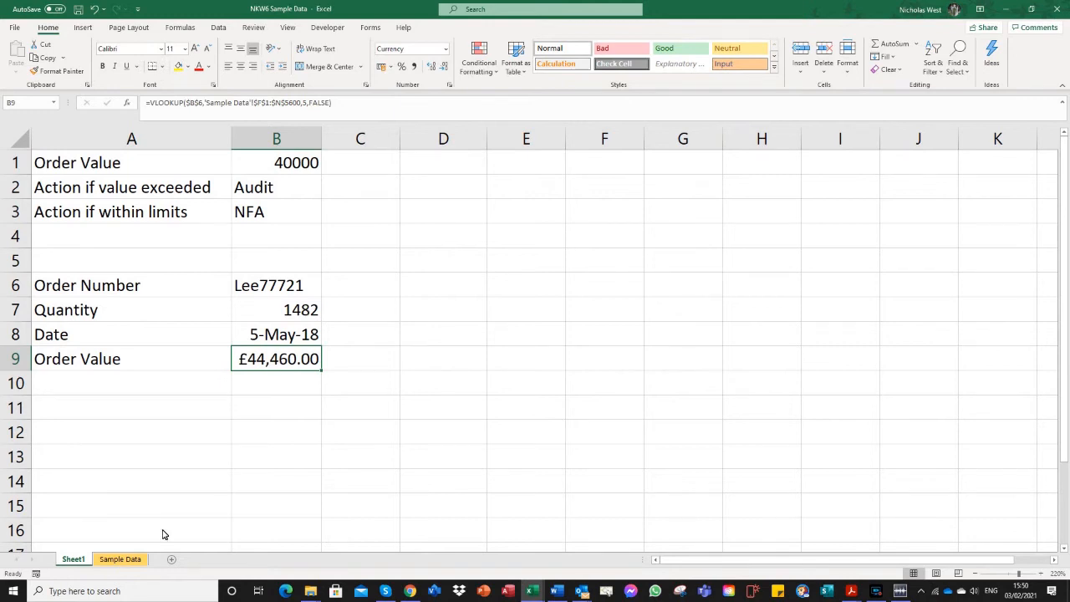
- Compare the sample order's row on the Sample Data sheet with the lookup results in B7:B9 on Sheet1
{"action": "left_click", "coordinate": [134, 563]}
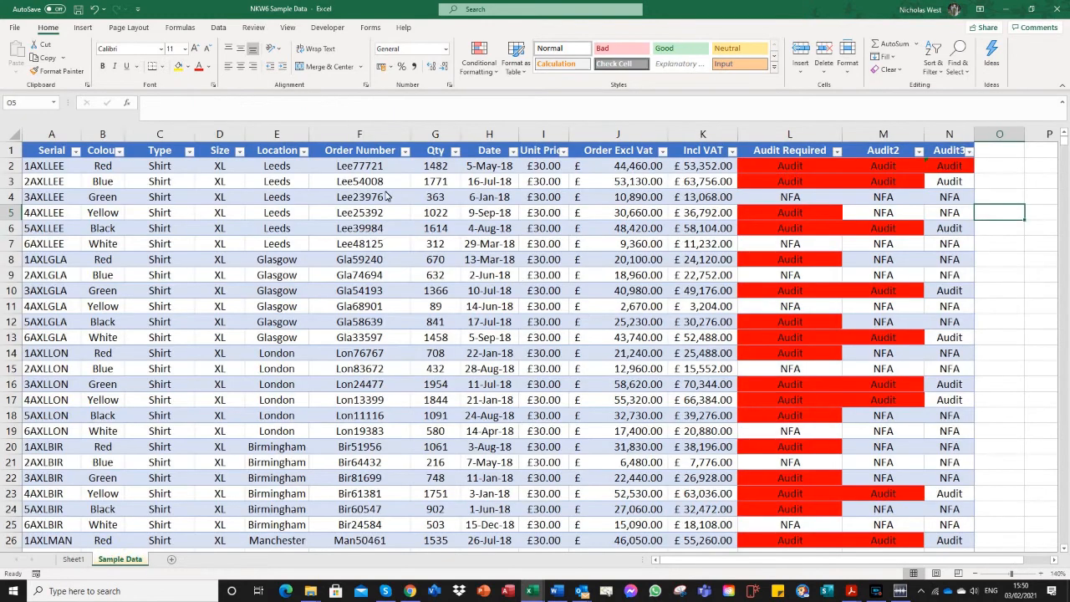
{"action": "left_click", "coordinate": [369, 168]}
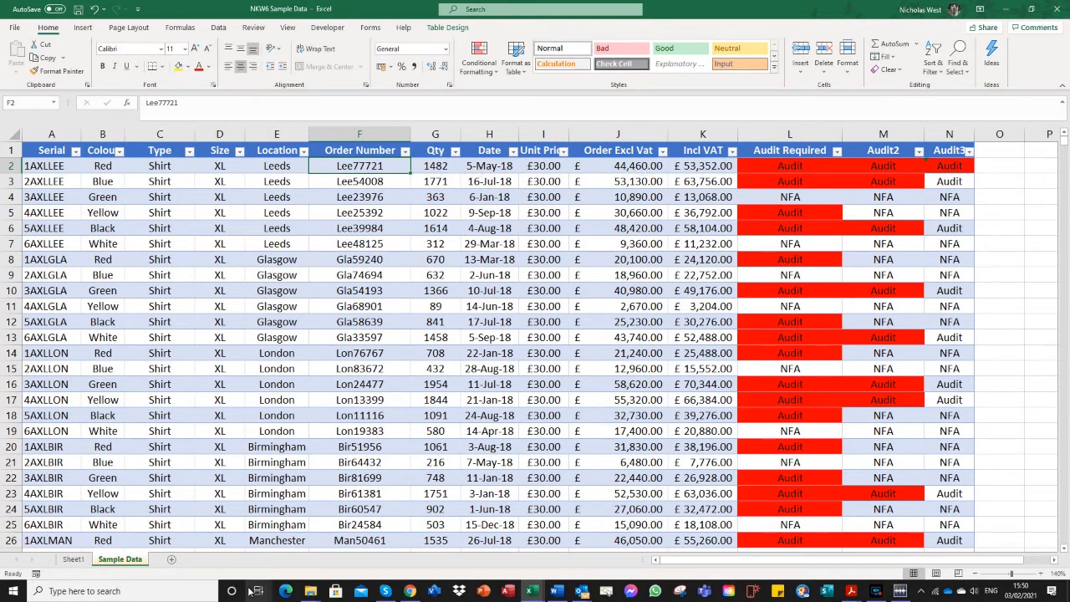
{"action": "left_click", "coordinate": [70, 560]}
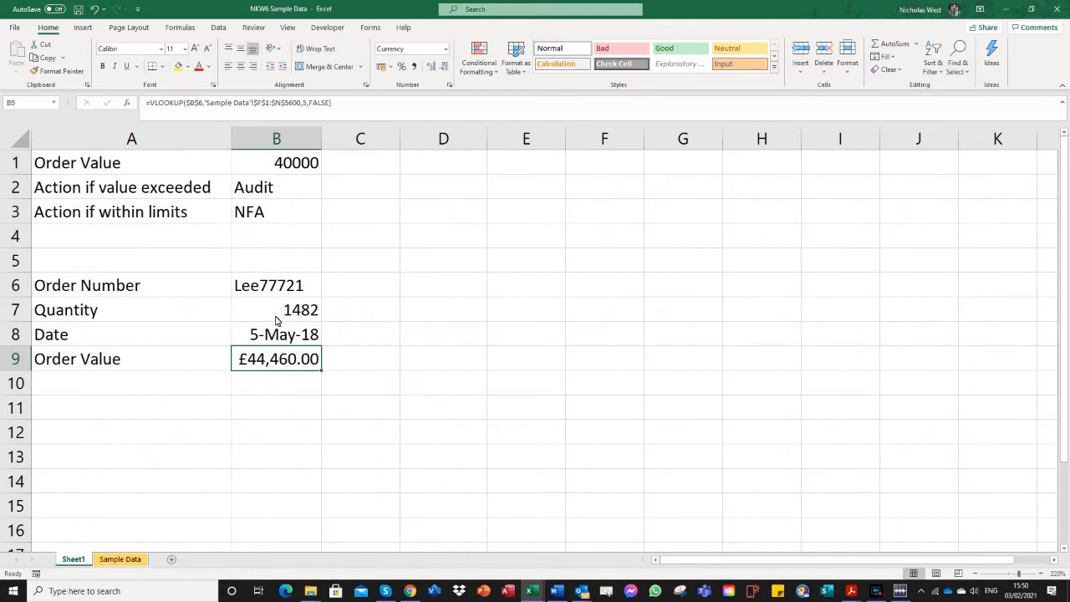
{"action": "left_click", "coordinate": [285, 310]}
{"action": "left_click_drag", "start_coordinate": [284, 334], "coordinate": [284, 359]}
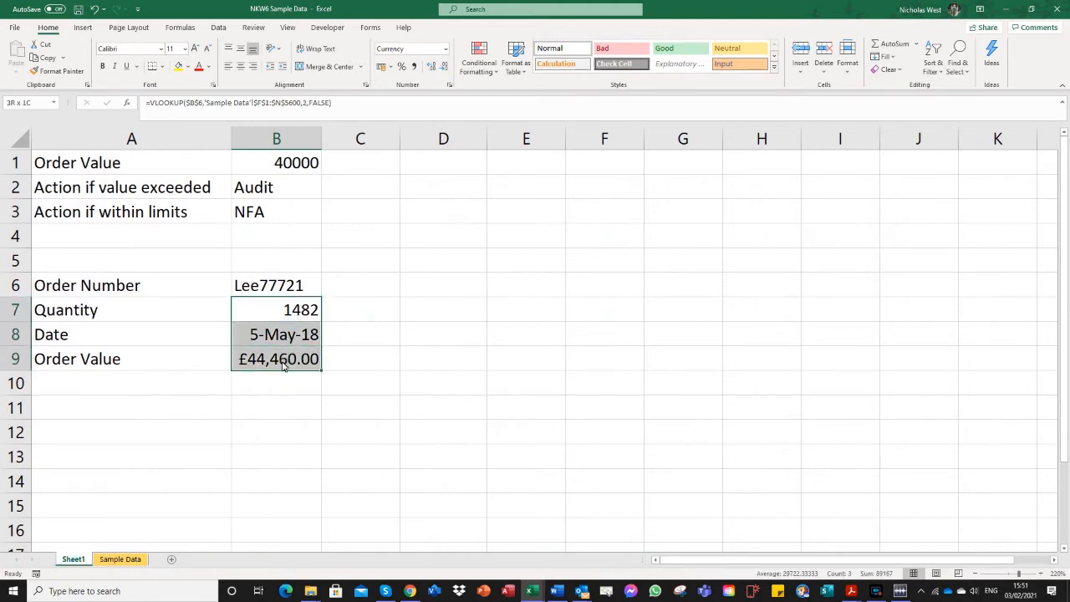
- Test all three lookups by replacing the first letter of the order number in B6 with M#, and undo the change
{"action": "left_click", "coordinate": [243, 286]}
{"action": "double_click", "coordinate": [242, 286]}
{"action": "key", "text": "BackSpace"}
{"action": "type", "text": "M#"}
{"action": "key", "text": "Return"}
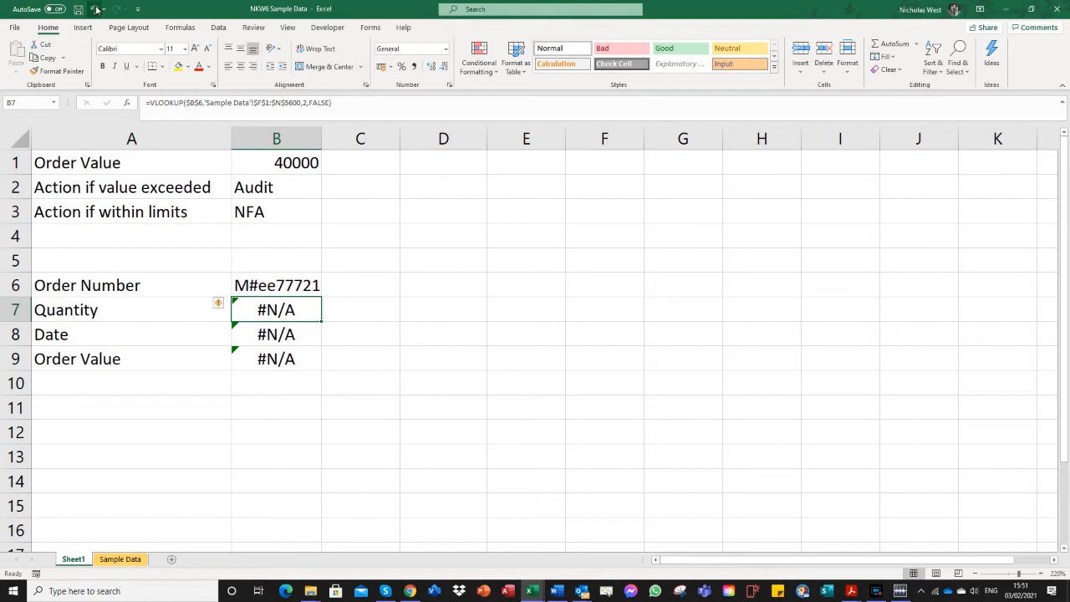
{"action": "key", "text": "ctrl+z"}
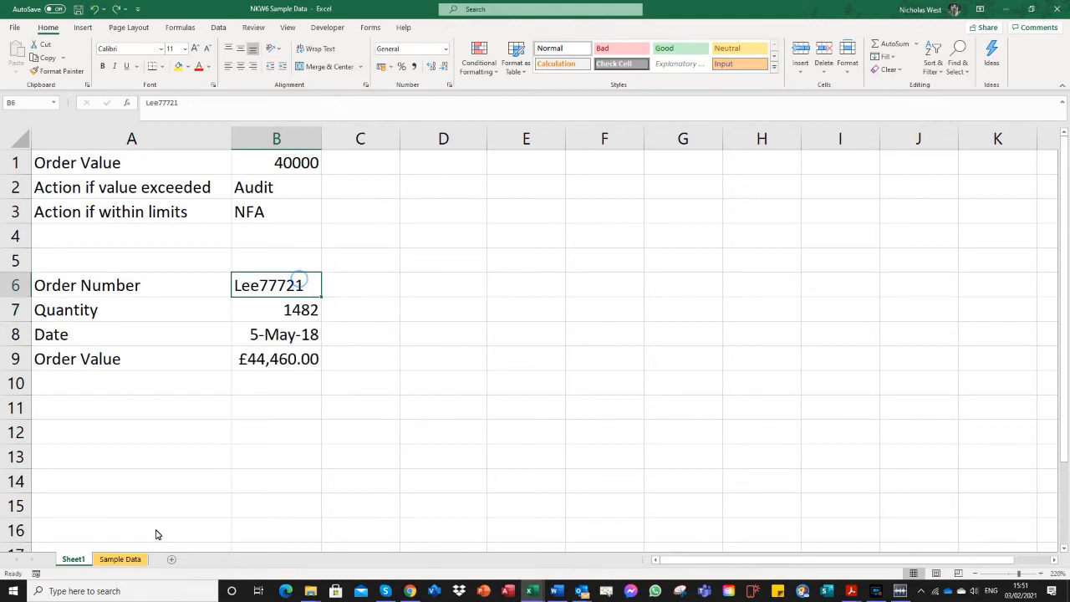
- Copy the first Glasgow order number from F8 on the Sample Data sheet into the Order Number cell B6 on Sheet1
{"action": "left_click", "coordinate": [120, 558]}
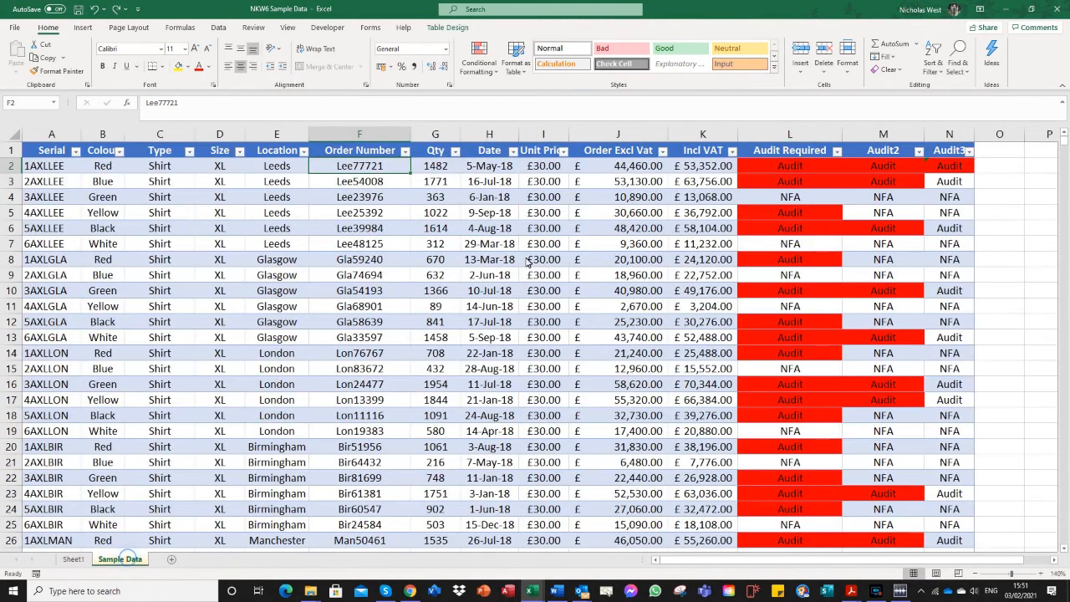
{"action": "left_click", "coordinate": [372, 266]}
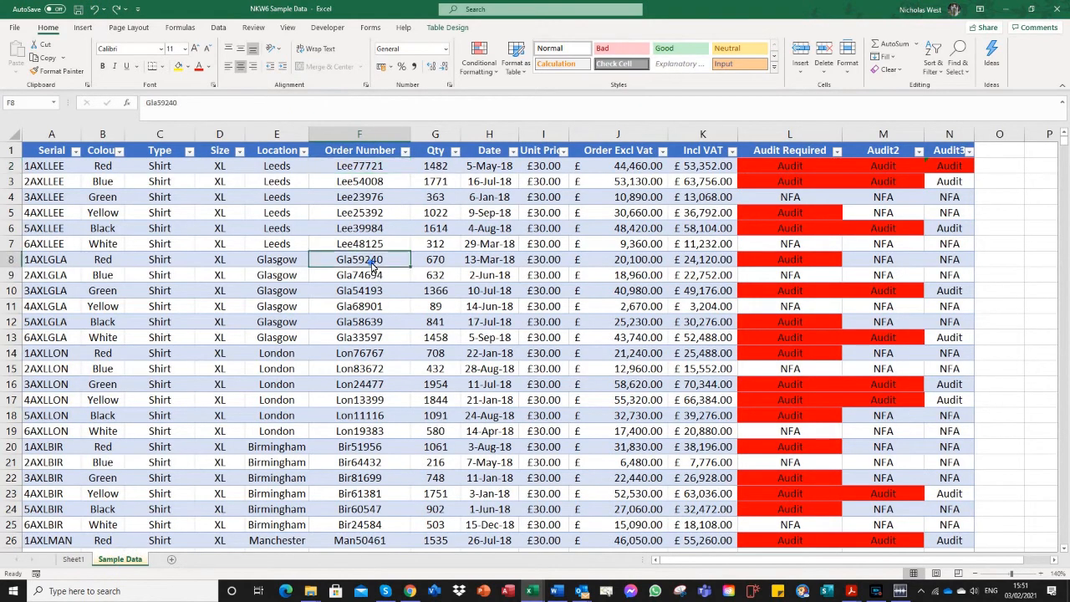
{"action": "right_click", "coordinate": [149, 103]}
{"action": "left_click", "coordinate": [189, 130]}
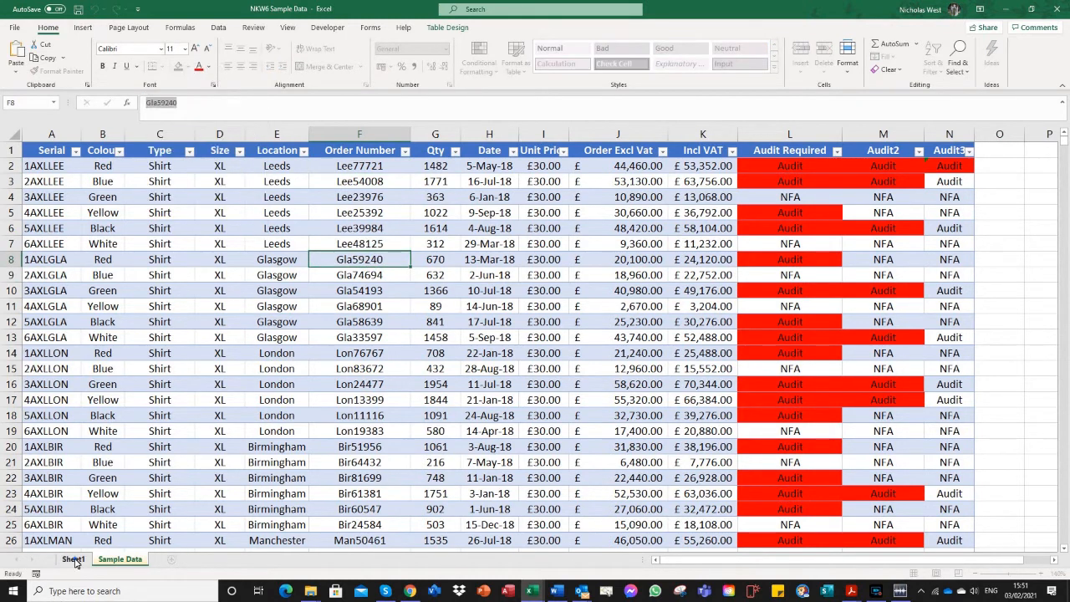
{"action": "left_click", "coordinate": [73, 560]}
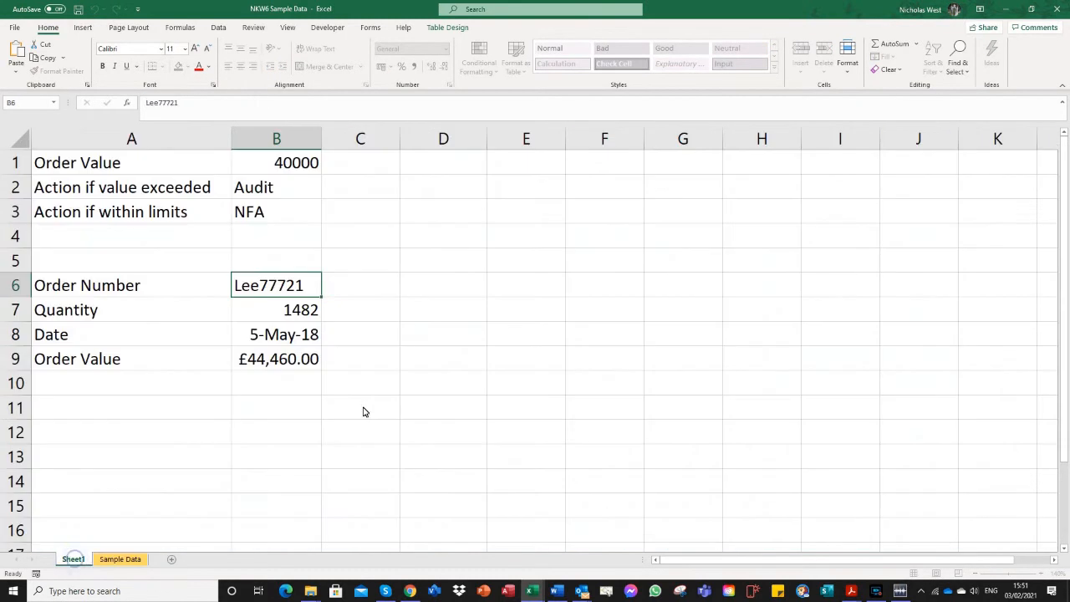
{"action": "right_click", "coordinate": [292, 288]}
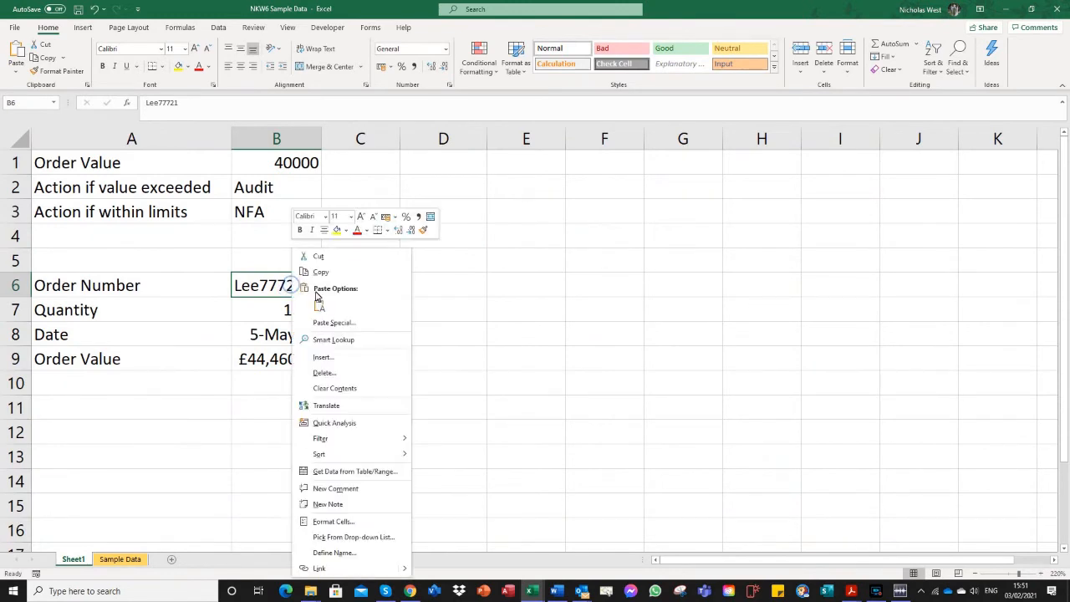
{"action": "left_click", "coordinate": [320, 307]}
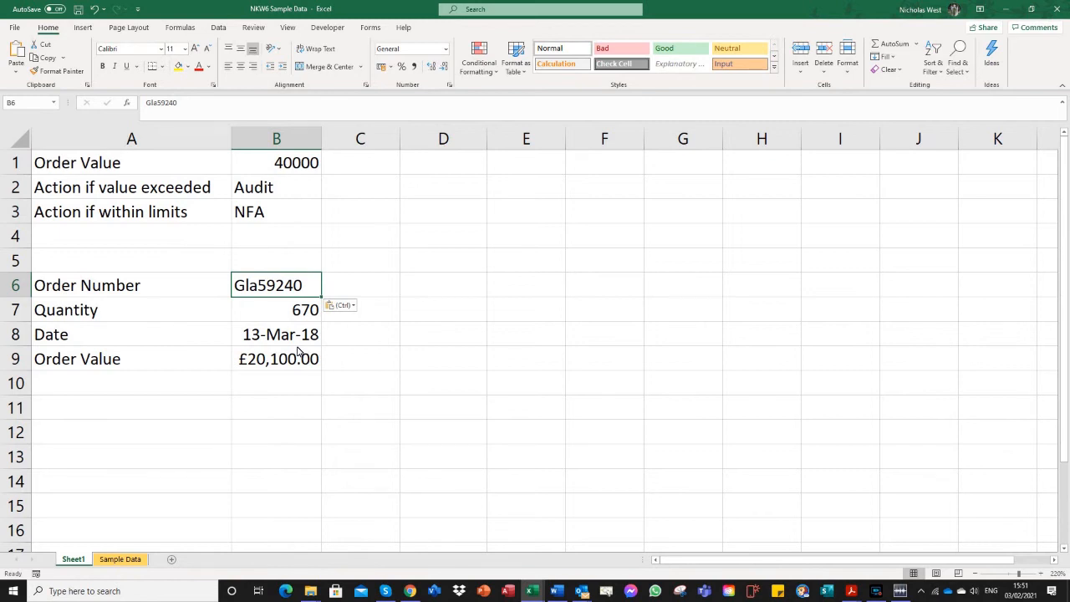
- Try an approximate match in B7's quantity lookup by replacing the FALSE range_lookup argument with TRUE
{"action": "left_click", "coordinate": [297, 309]}
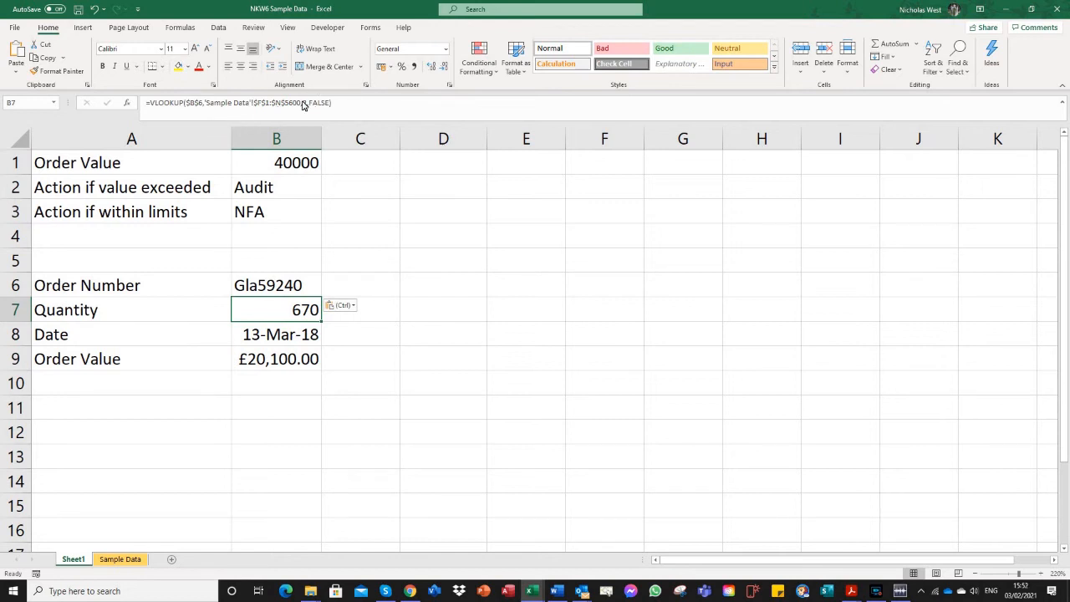
{"action": "left_click", "coordinate": [303, 102]}
{"action": "type", "text": ",2"}
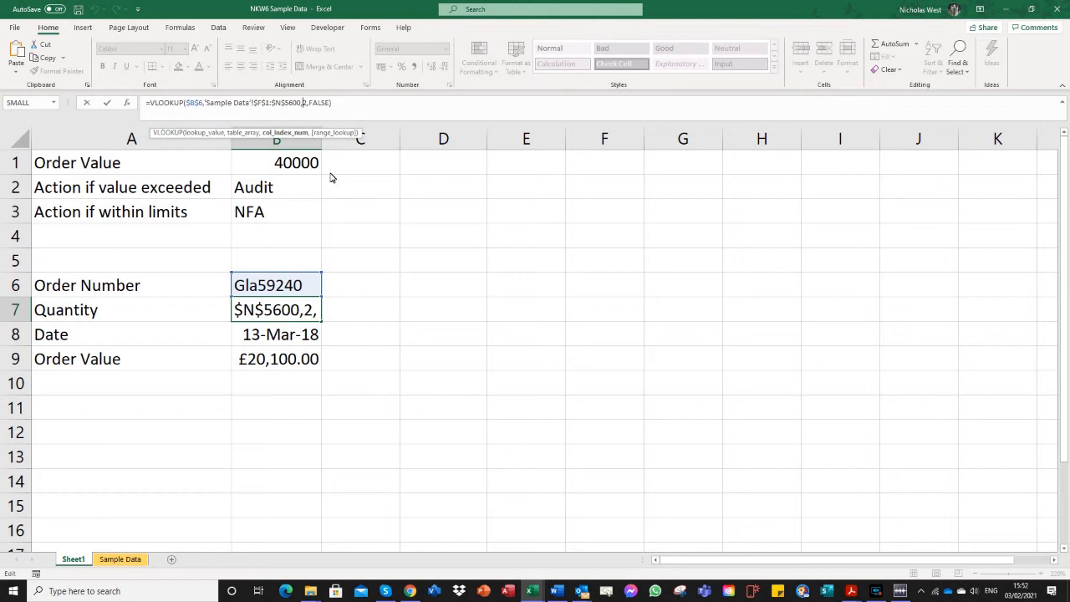
{"action": "left_click", "coordinate": [310, 103]}
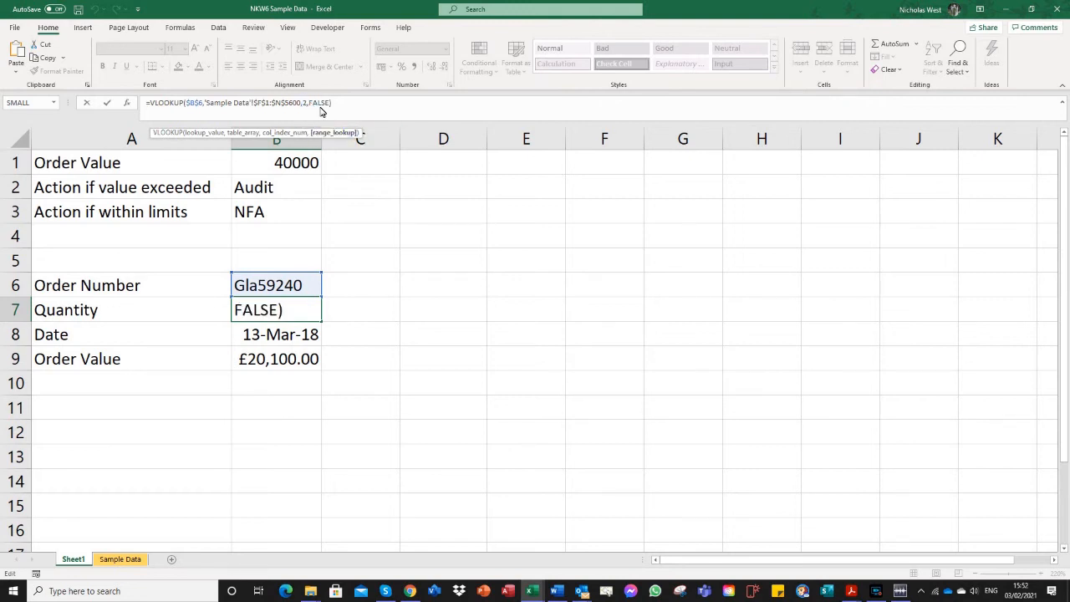
{"action": "key", "text": "Delete"}
{"action": "key", "text": "Delete"}
{"action": "key", "text": "Delete"}
{"action": "key", "text": "Delete"}
{"action": "key", "text": "Delete"}
{"action": "key", "text": "BackSpace"}
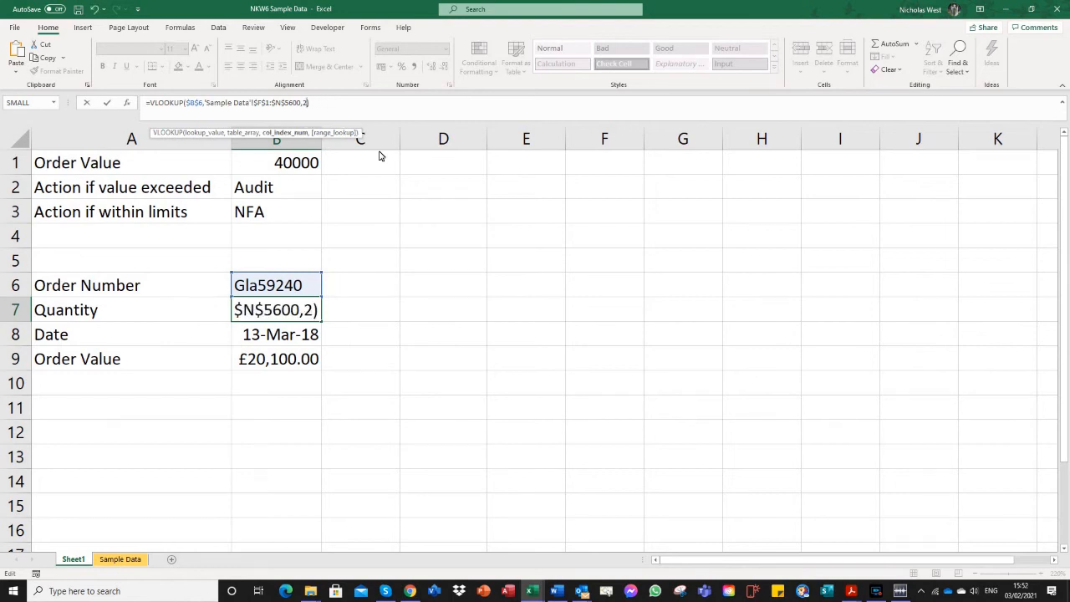
{"action": "type", "text": ","}
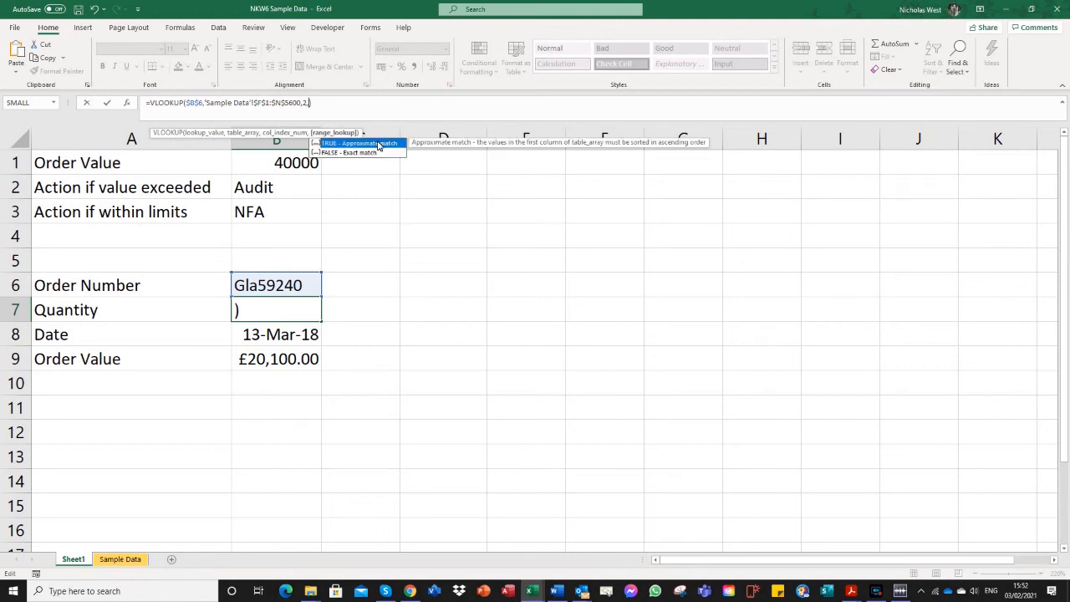
{"action": "double_click", "coordinate": [378, 144]}
{"action": "key", "text": "Return"}
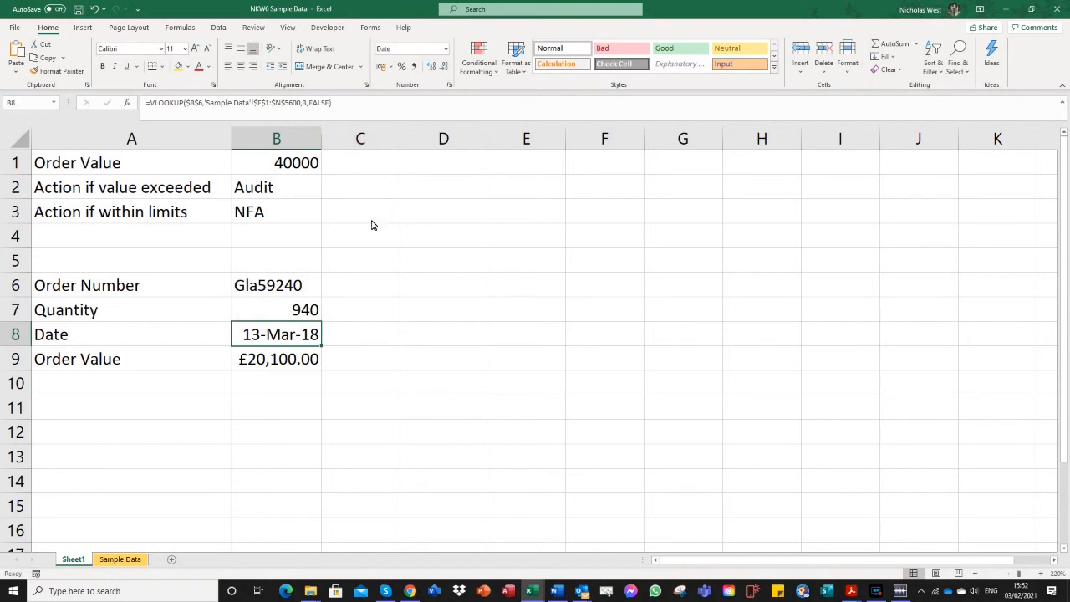
- Review the range_lookup argument in B7's formula and undo its change to approximate match
{"action": "left_click", "coordinate": [307, 312]}
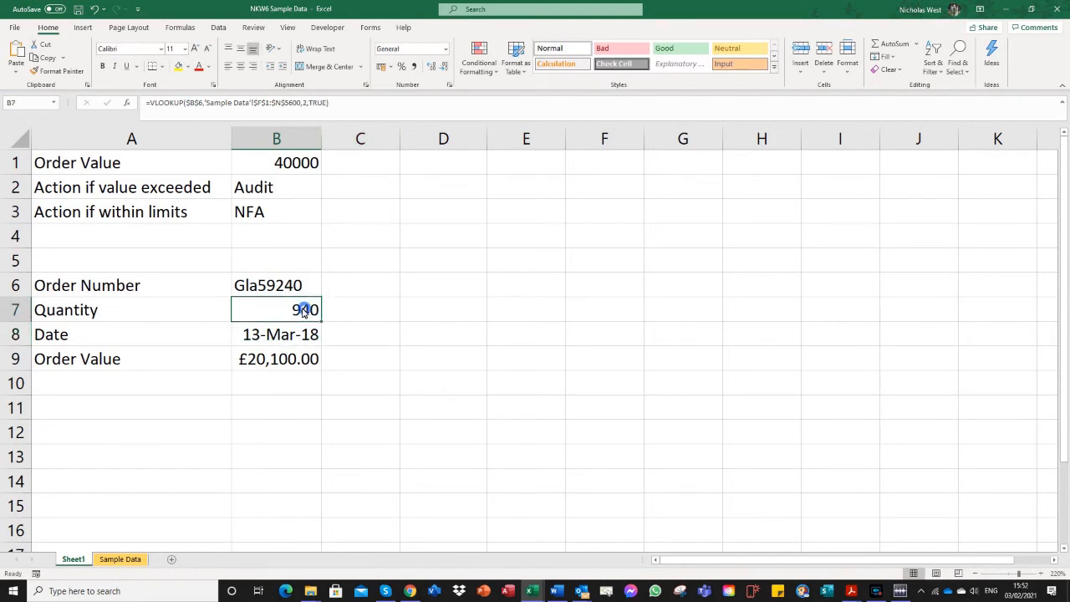
{"action": "left_click", "coordinate": [316, 102]}
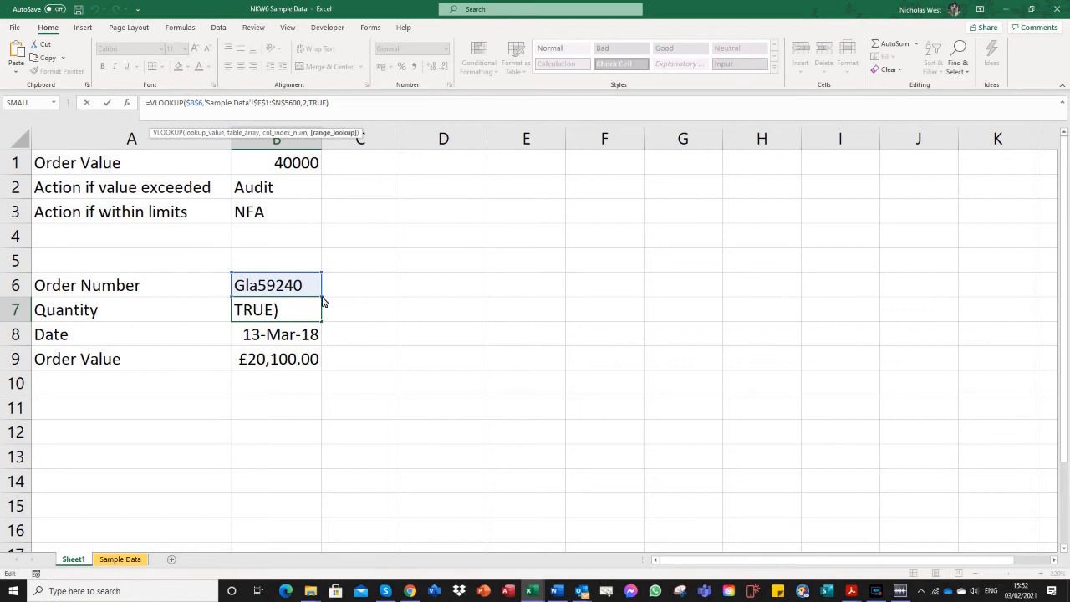
{"action": "key", "text": "Escape"}
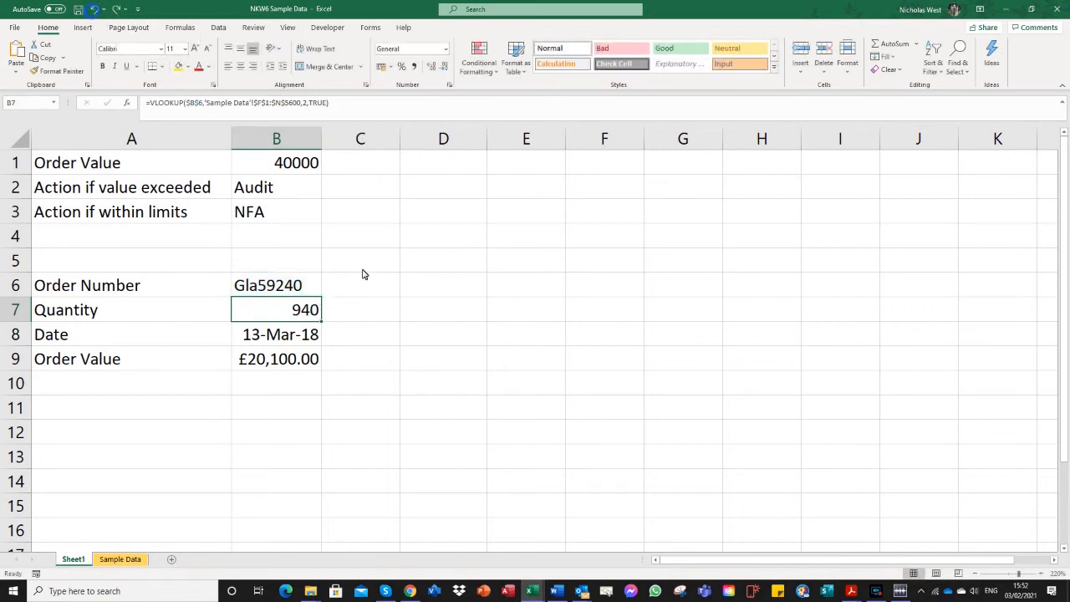
{"action": "left_click", "coordinate": [94, 11]}
{"action": "left_click", "coordinate": [93, 11]}
- Examine the sort order of the order numbers in F2:F25 on Sample Data and return to Sheet1
{"action": "left_click", "coordinate": [117, 559]}
{"action": "left_click_drag", "start_coordinate": [370, 169], "coordinate": [381, 525]}
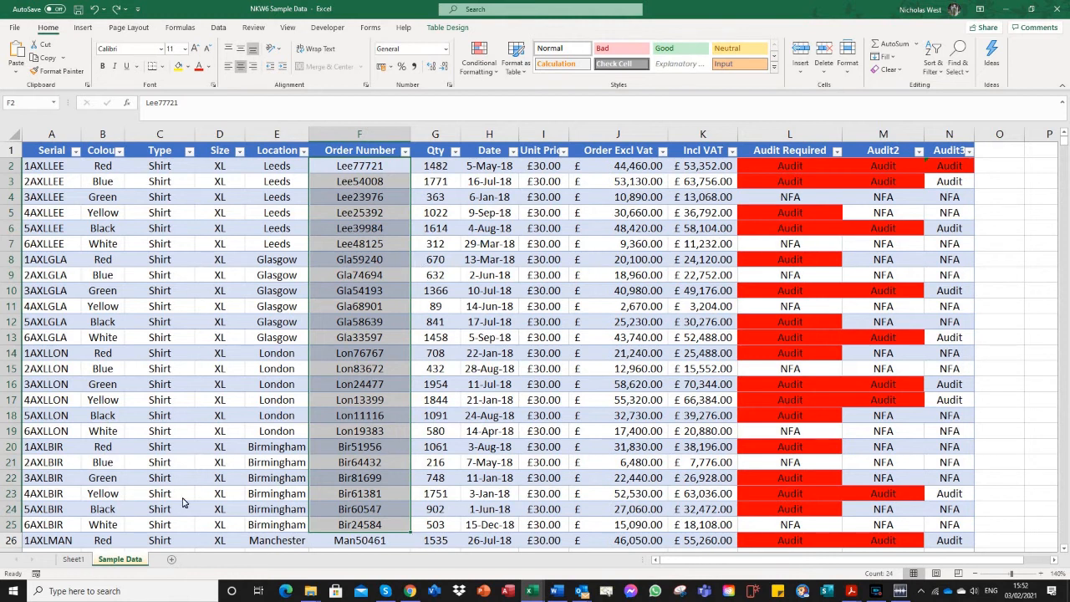
{"action": "left_click", "coordinate": [73, 560]}
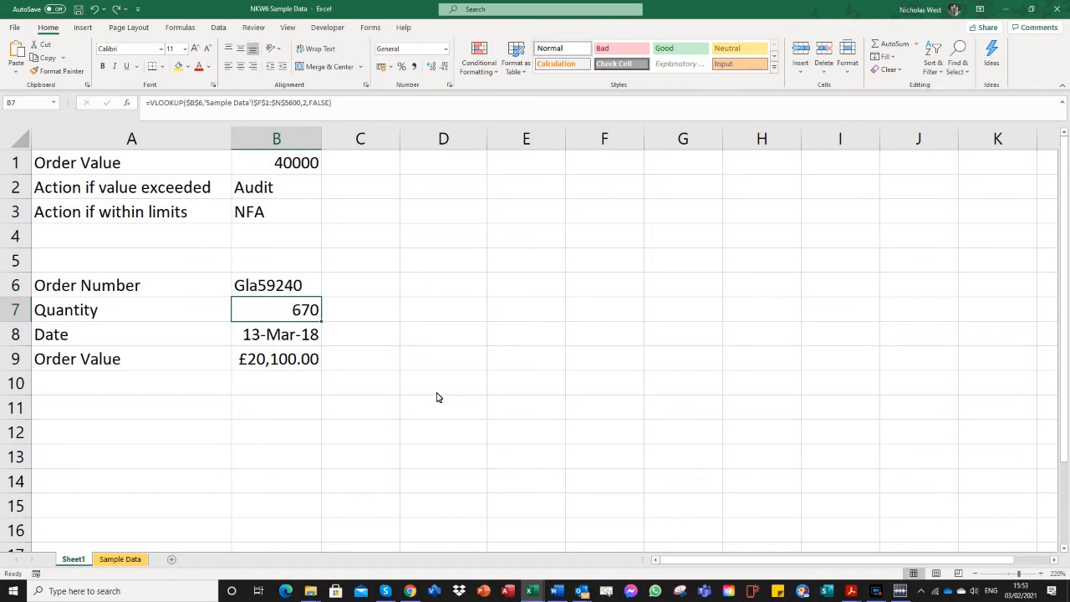
- Make the order number in B6 invalid by deleting its first letter to test the three lookups
{"action": "left_click", "coordinate": [264, 290]}
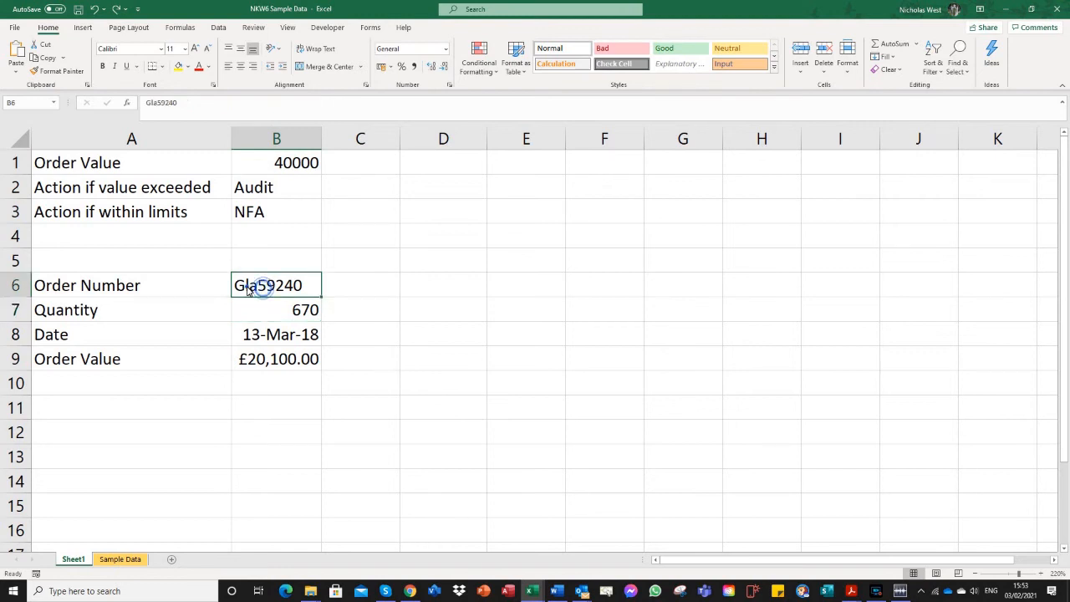
{"action": "double_click", "coordinate": [244, 286]}
{"action": "key", "text": "BackSpace"}
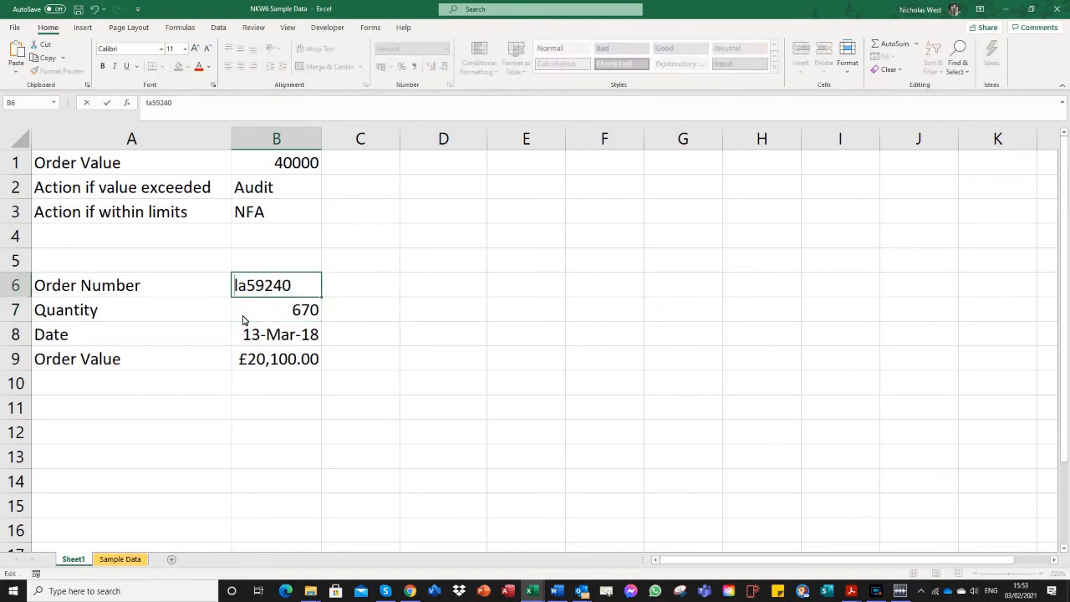
{"action": "key", "text": "Return"}
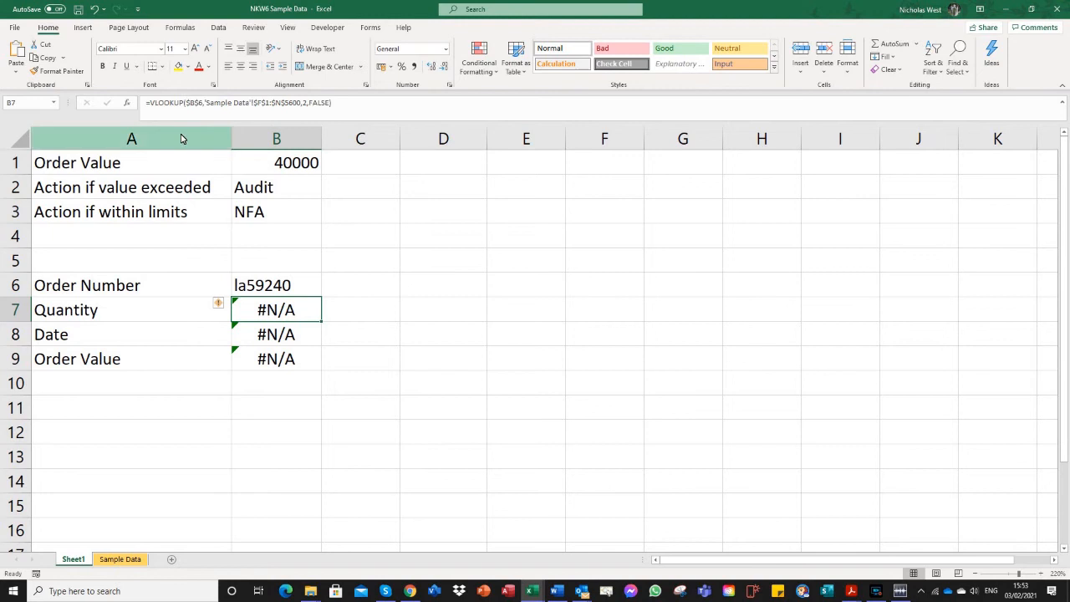
{"action": "left_click", "coordinate": [153, 104]}
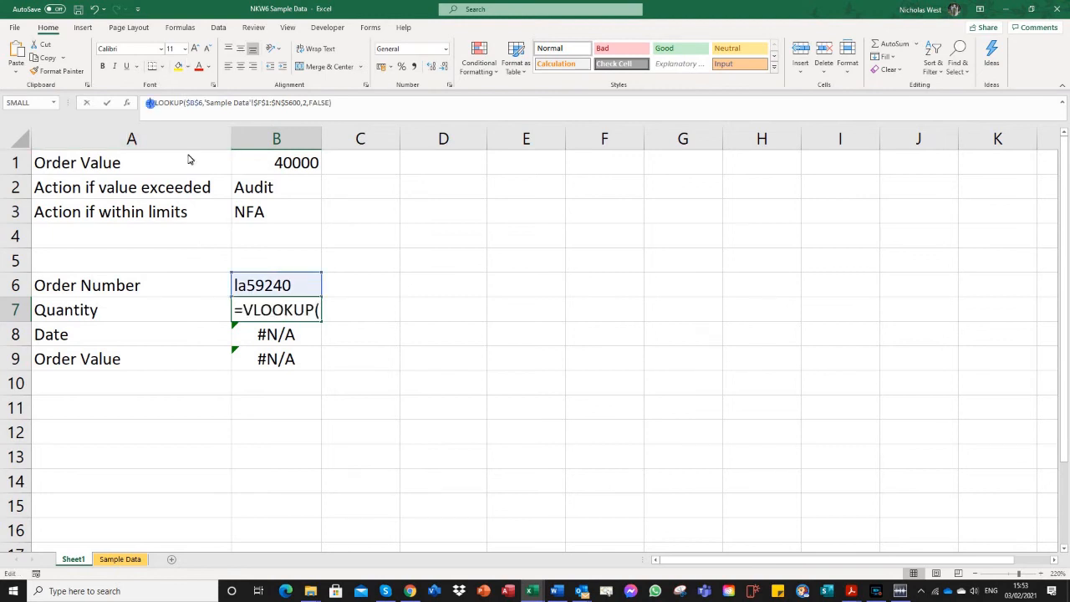
{"action": "type", "text": "IFERR"}
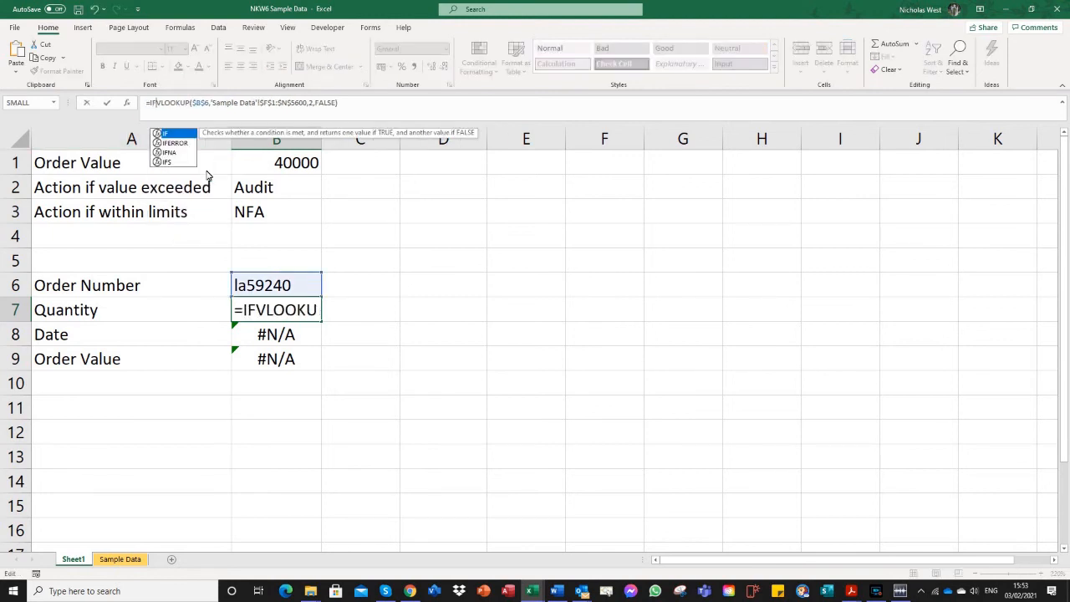
{"action": "type", "text": "OR"}
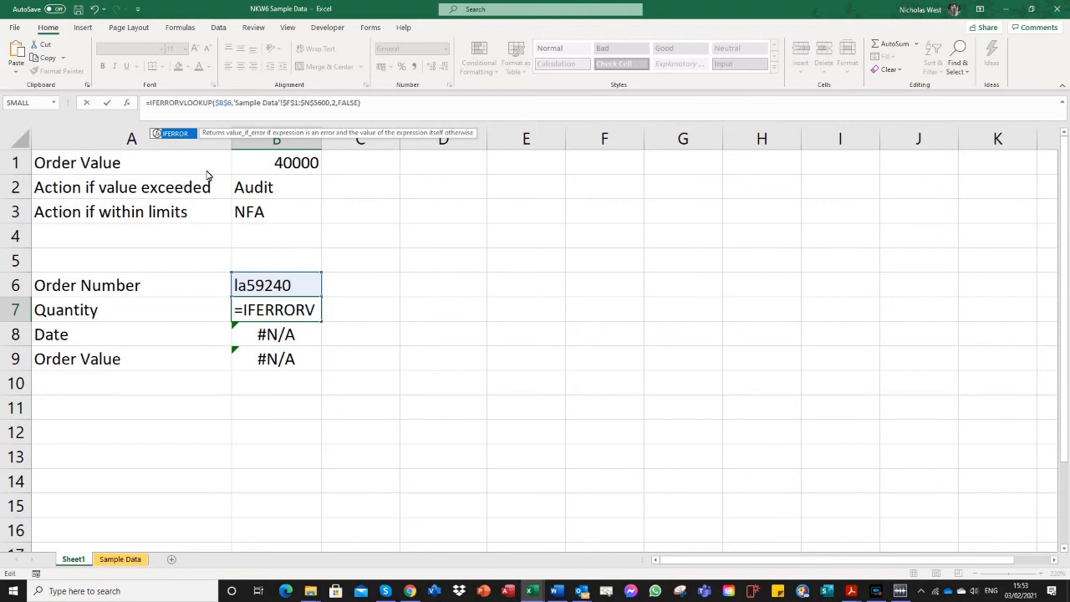
{"action": "type", "text": "("}
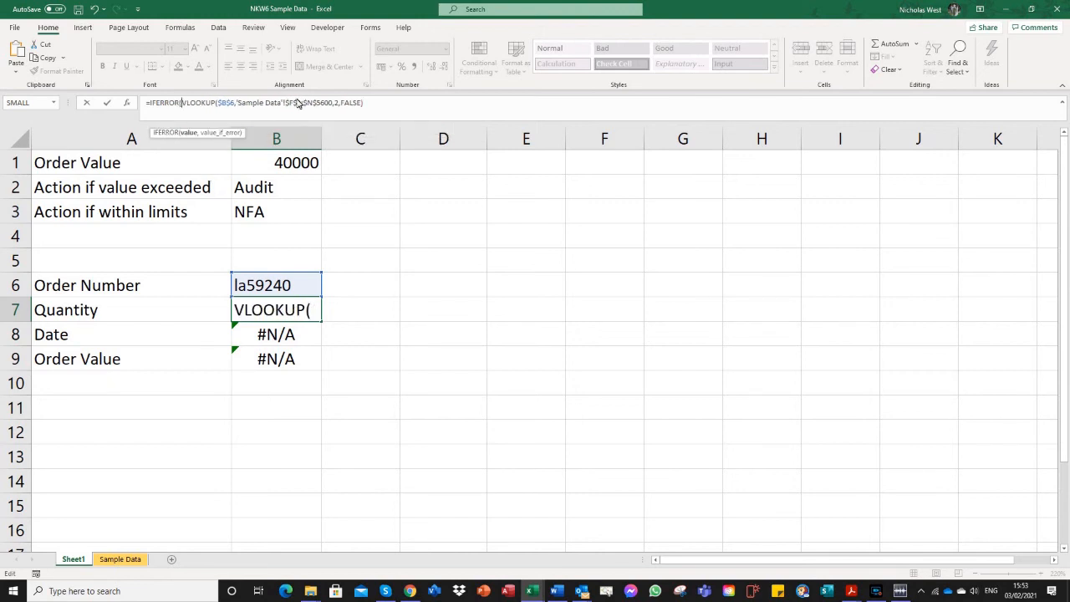
{"action": "left_click", "coordinate": [380, 109]}
{"action": "type", "text": ")"}
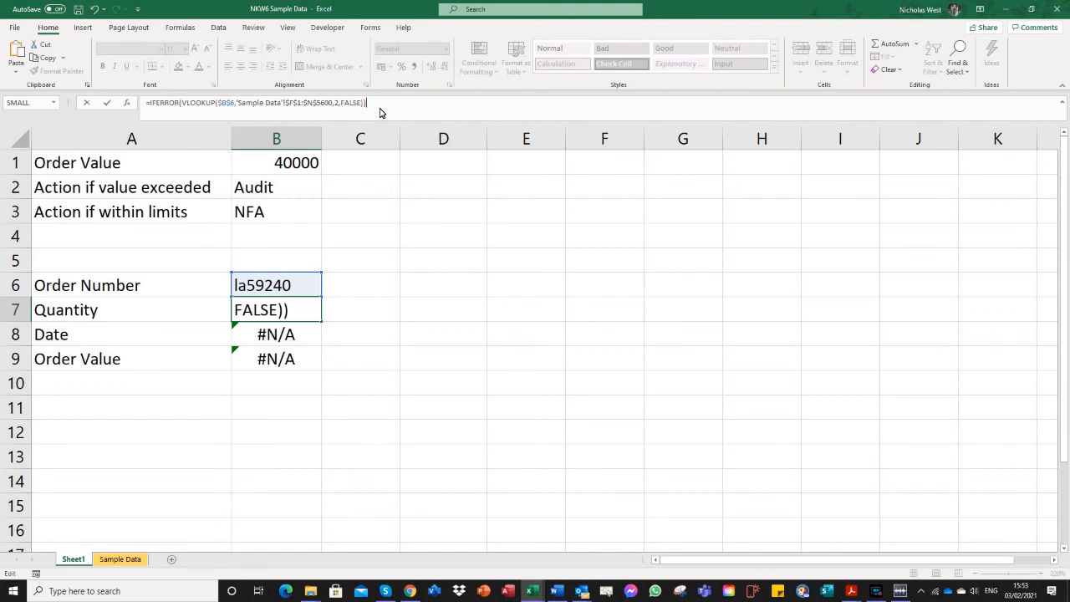
{"action": "key", "text": "Left"}
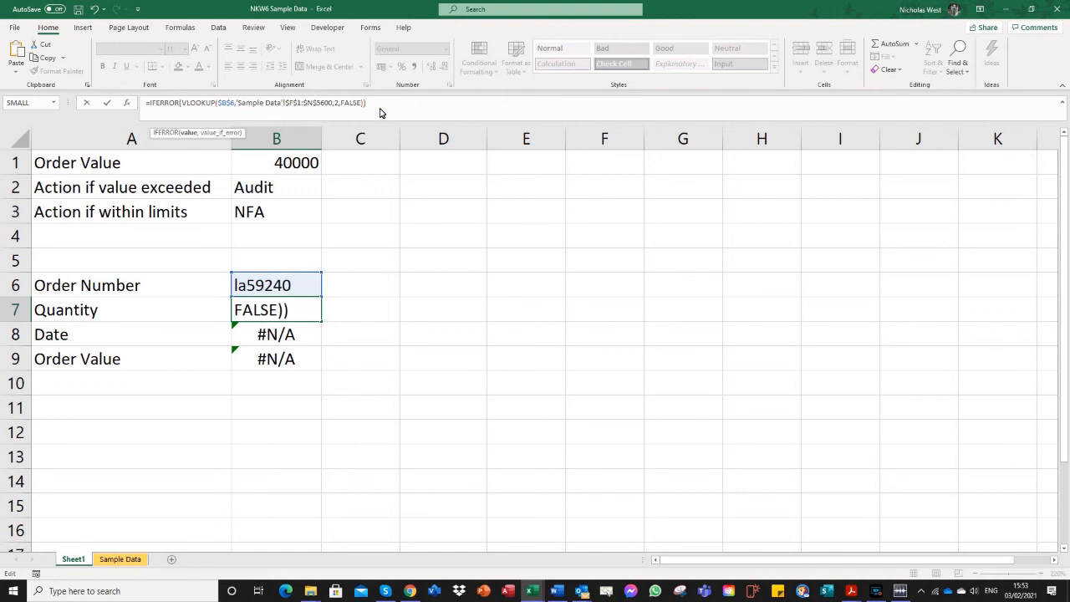
{"action": "type", "text": ","}
{"action": "type", "text": "\"Not"}
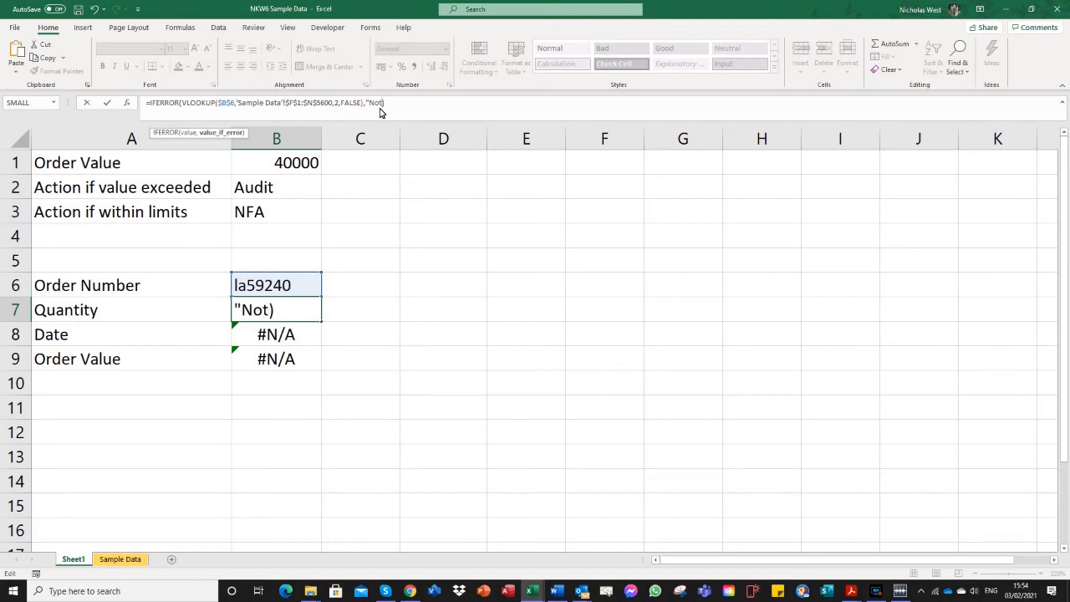
{"action": "type", "text": " Available\""}
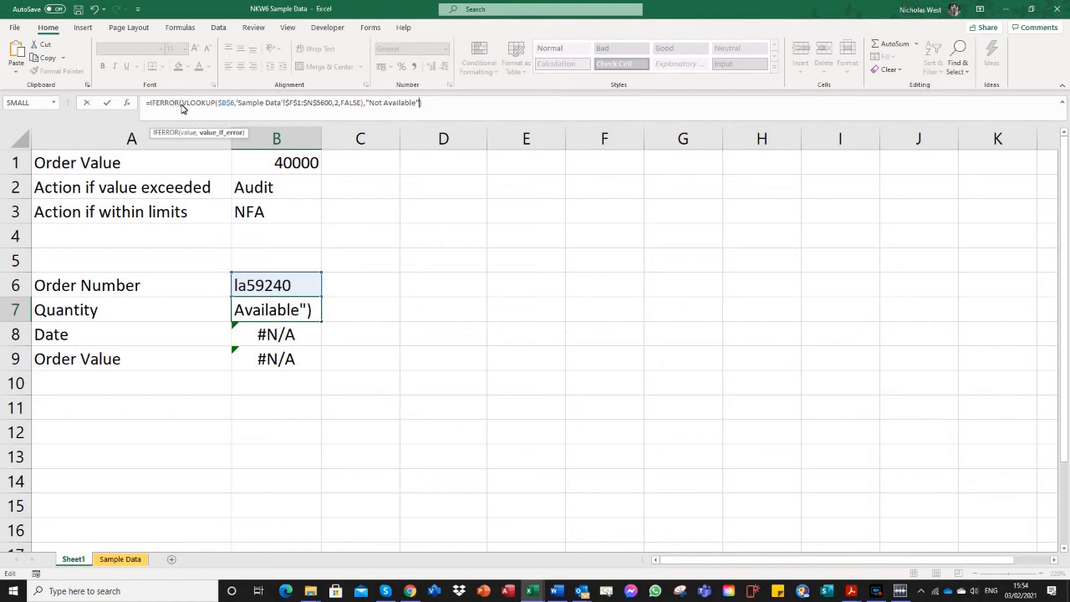
{"action": "left_click_drag", "start_coordinate": [181, 107], "coordinate": [364, 106]}
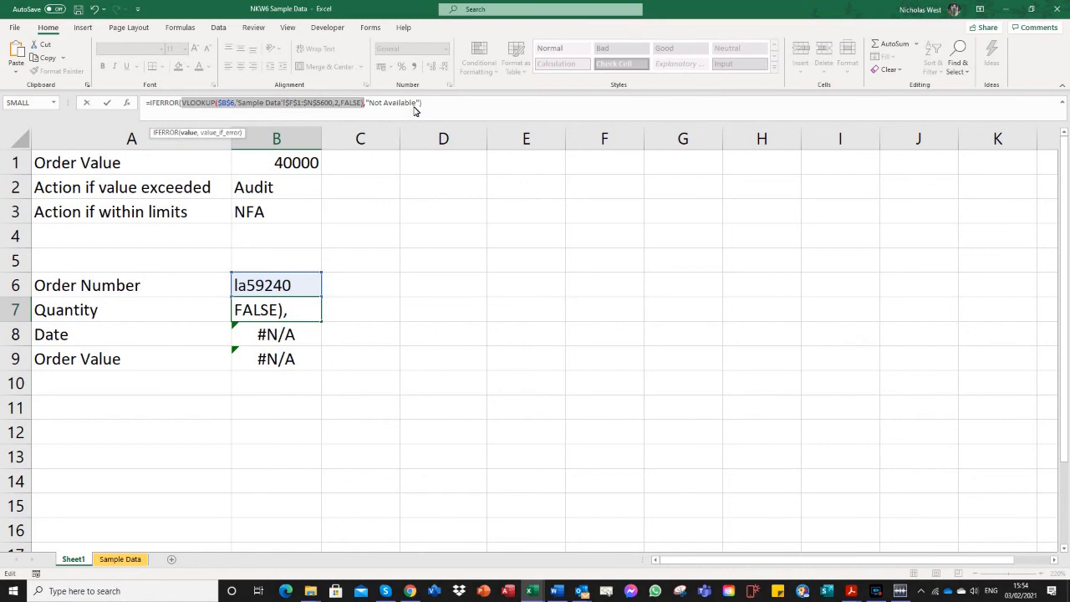
{"action": "key", "text": "Escape"}
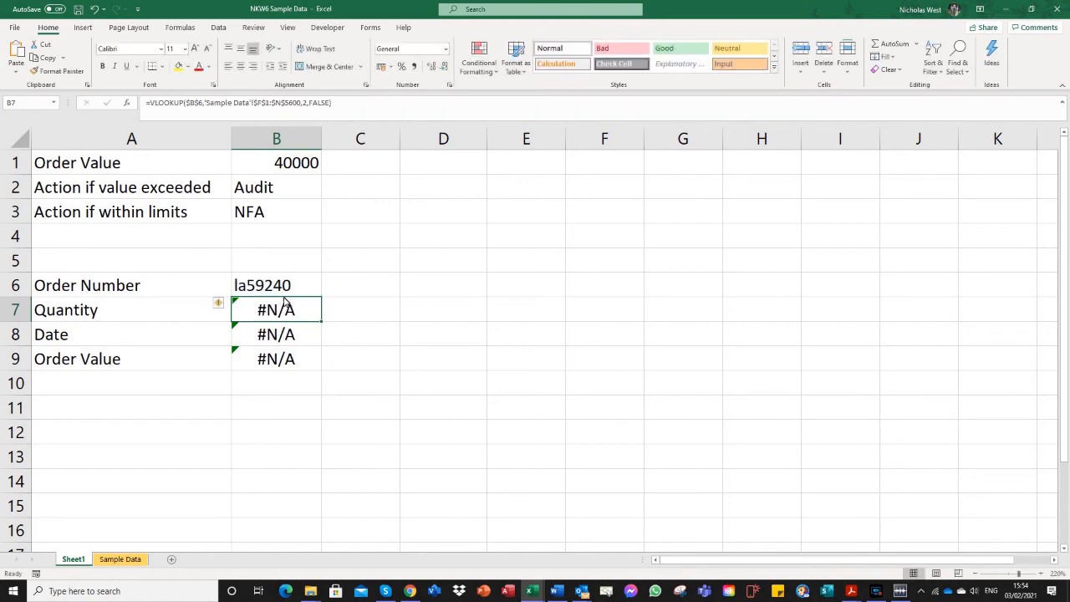
- Wrap B7's VLOOKUP in IFERROR so that an unmatched order number returns "Not Available"
{"action": "left_click", "coordinate": [148, 103]}
{"action": "type", "text": "IFerr"}
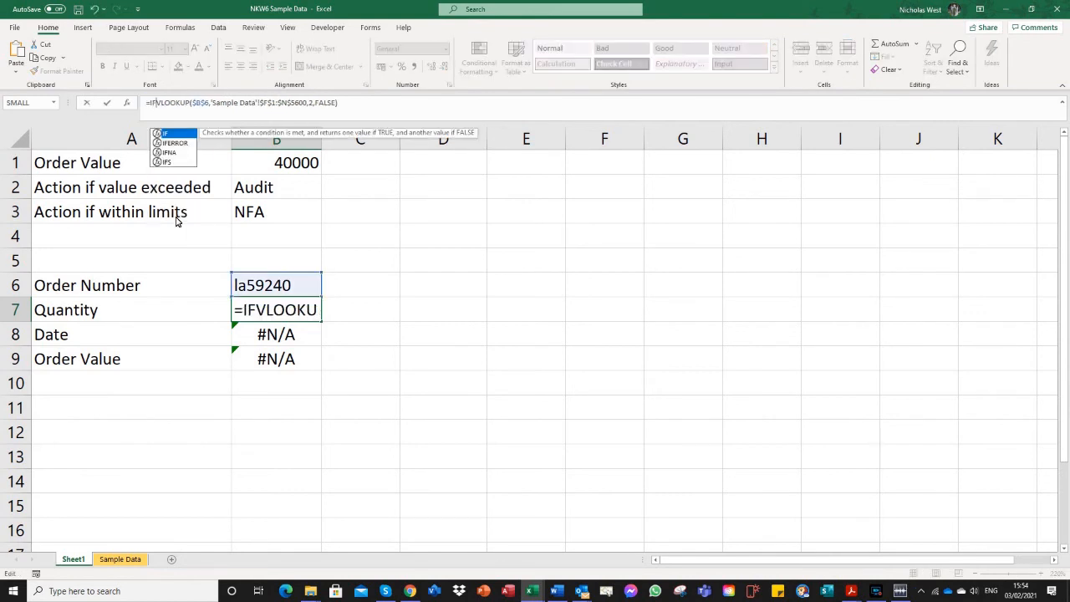
{"action": "type", "text": "or("}
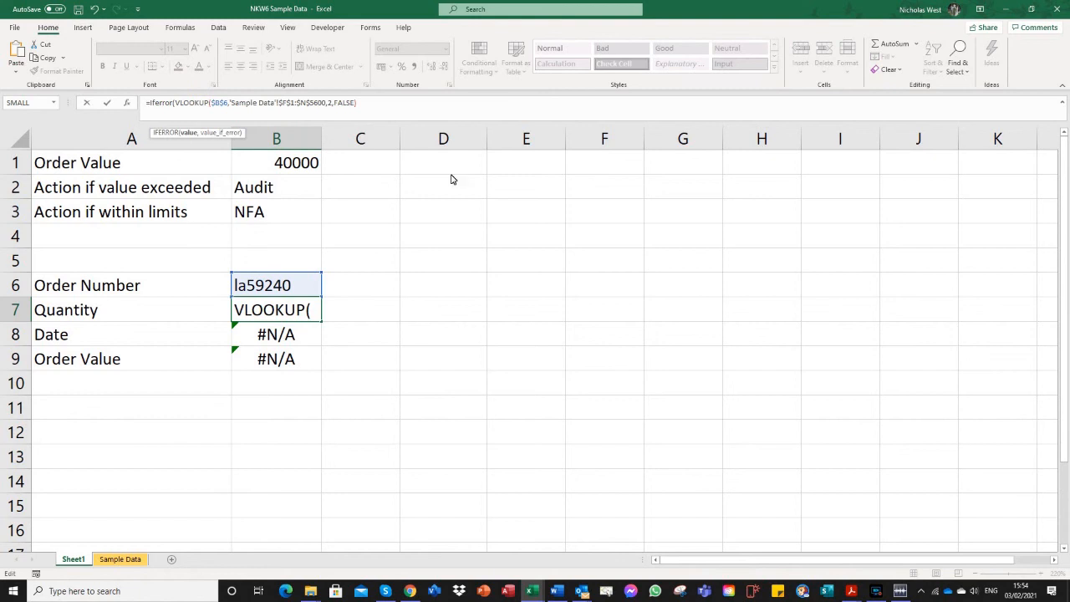
{"action": "left_click", "coordinate": [373, 103]}
{"action": "type", "text": ","}
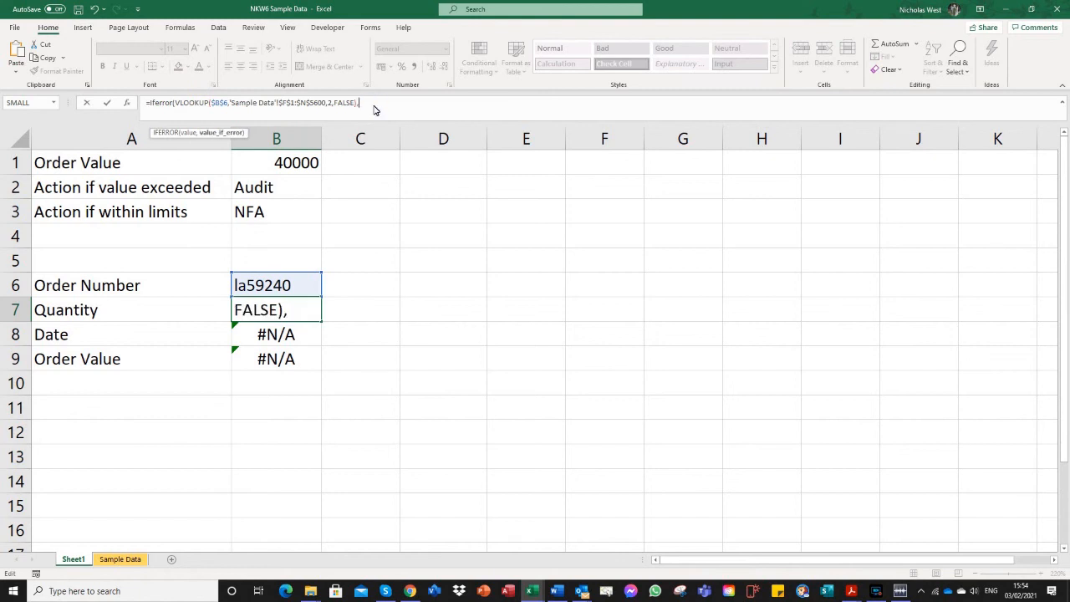
{"action": "type", "text": "\"Not Availab"}
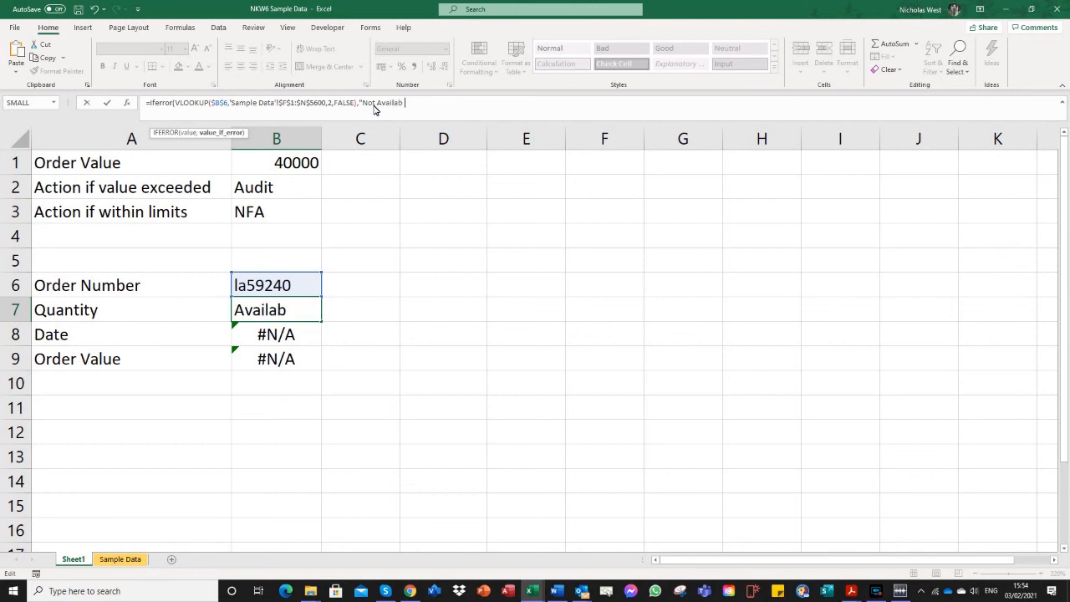
{"action": "type", "text": "le\")"}
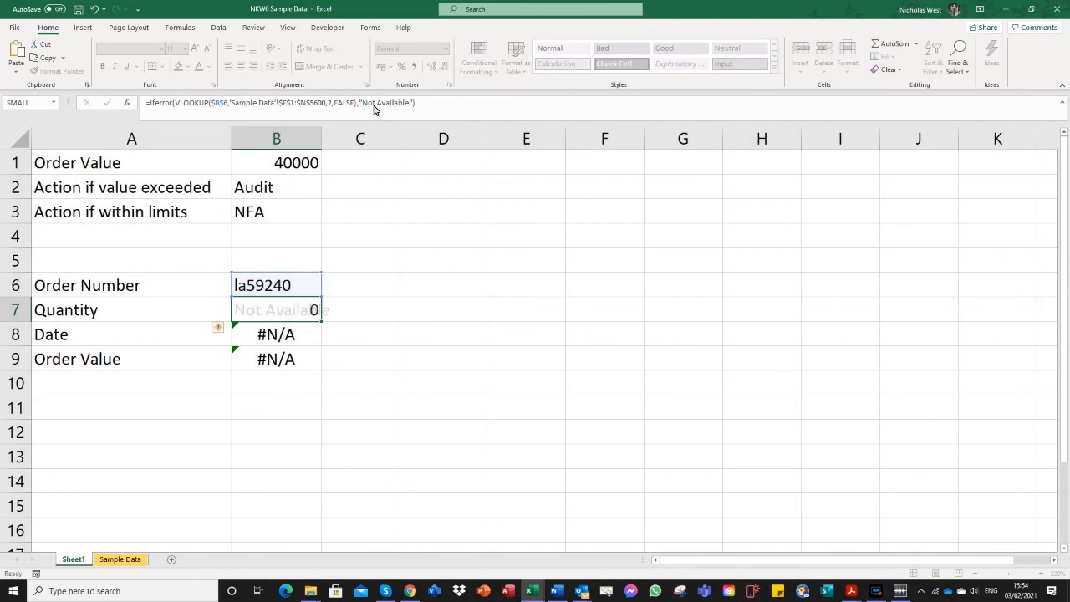
- Finish B7's IFERROR formula and autofit column B to the width of its contents
{"action": "key", "text": "Return"}
{"action": "left_click", "coordinate": [298, 310]}
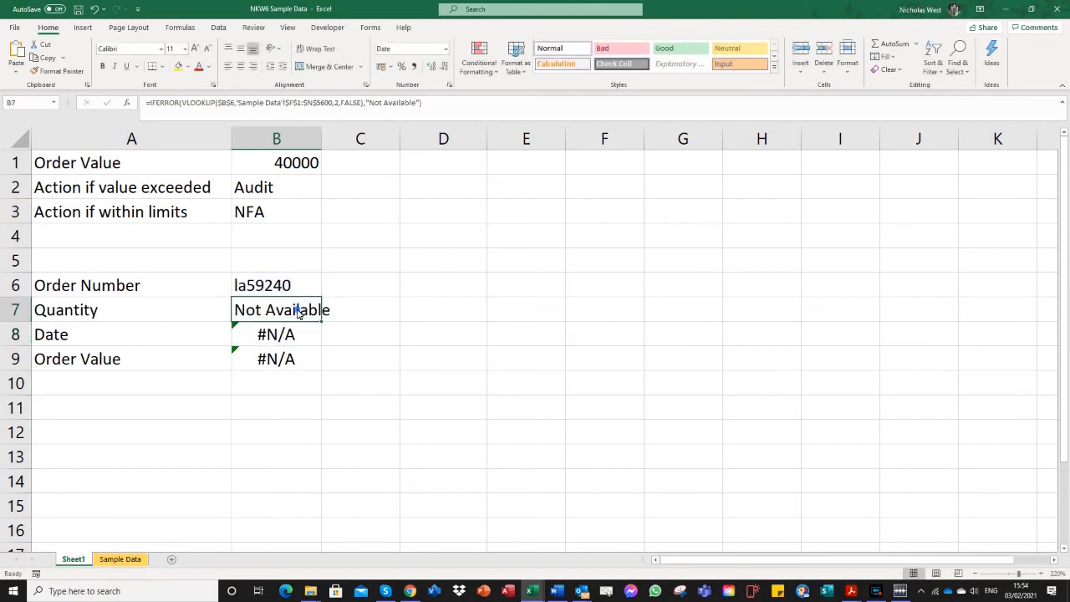
{"action": "double_click", "coordinate": [321, 138]}
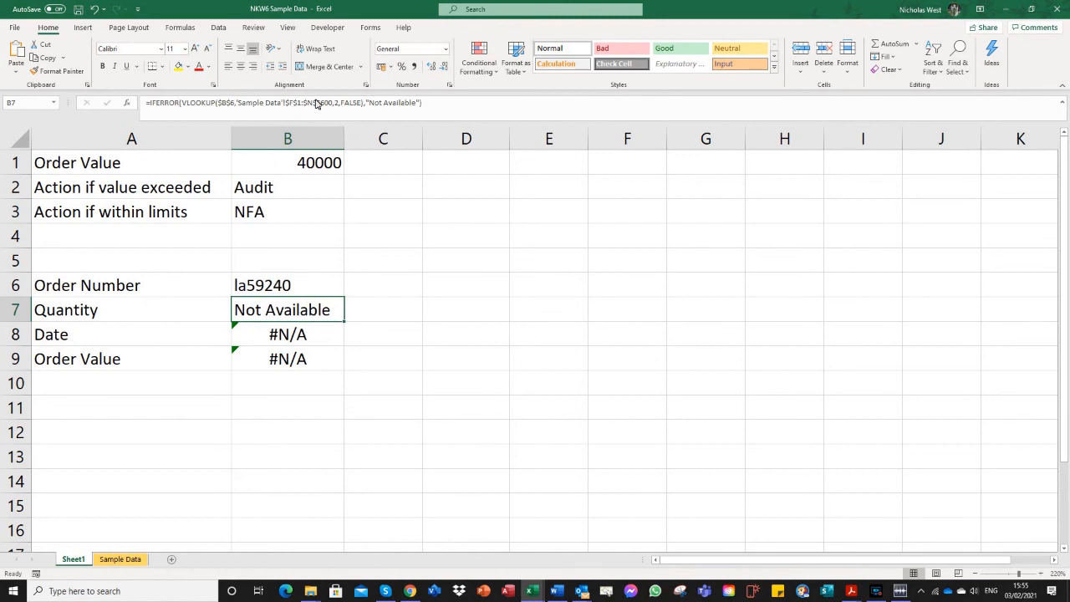
- Wrap the Date lookup in B8 in IFERROR so that an unmatched order number returns "Not Available"
{"action": "left_click", "coordinate": [258, 337]}
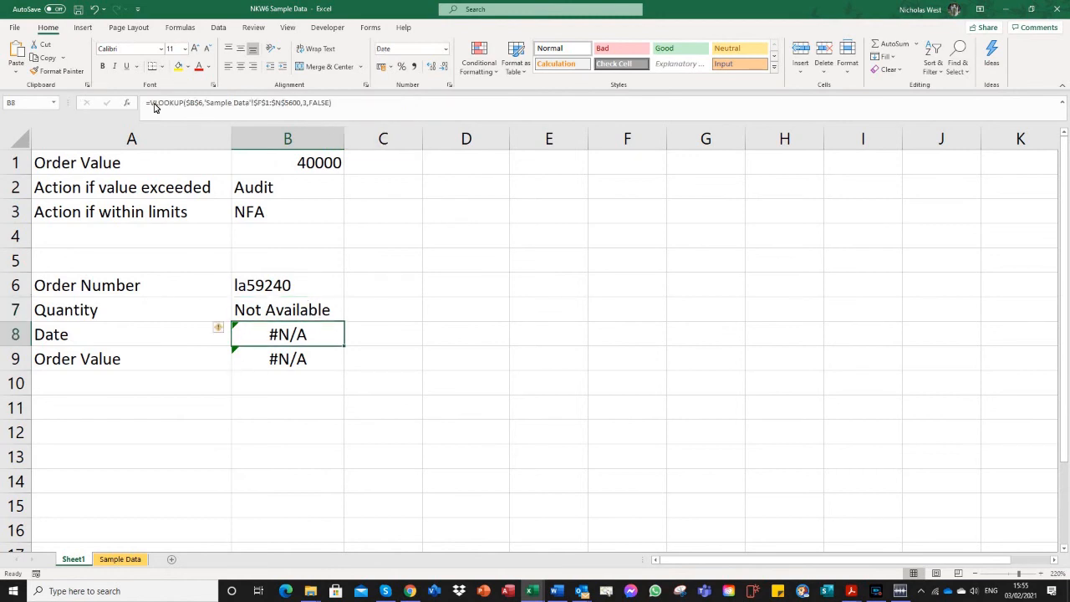
{"action": "left_click", "coordinate": [153, 106]}
{"action": "type", "text": "IF"}
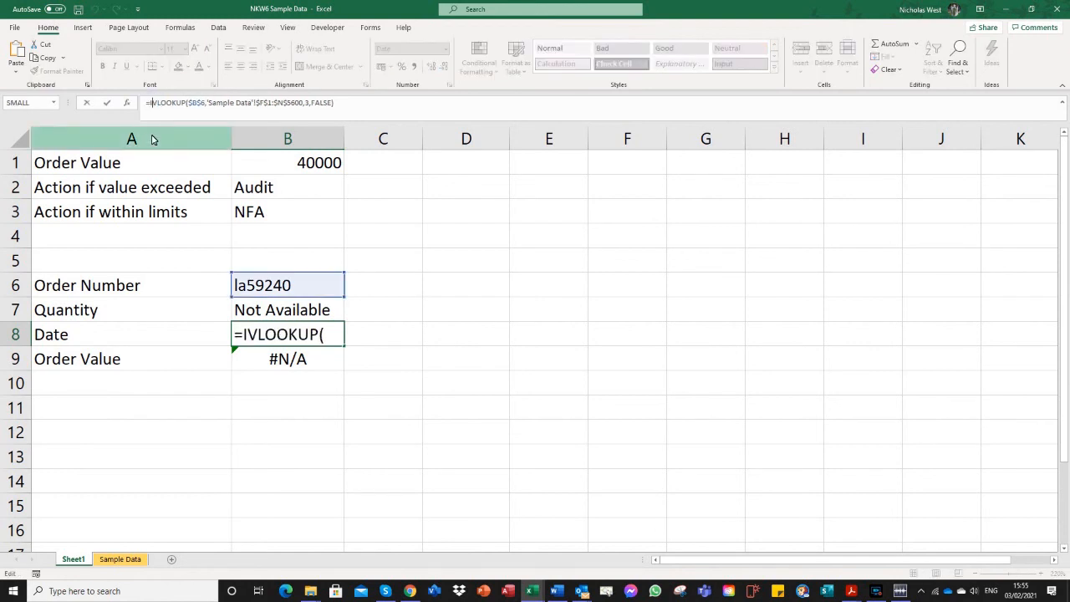
{"action": "type", "text": "ERROR"}
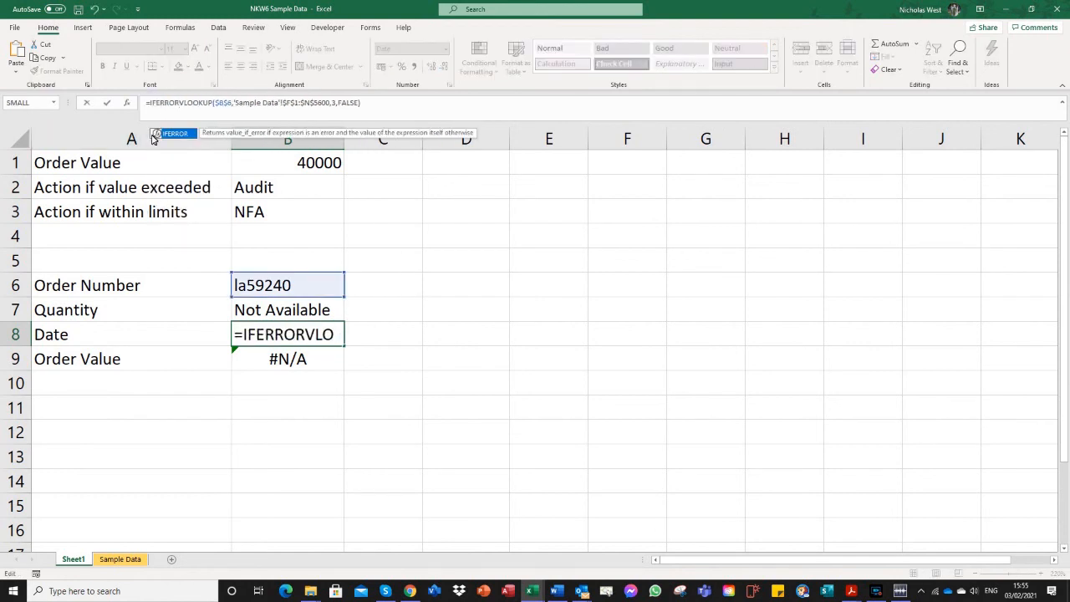
{"action": "type", "text": "("}
{"action": "left_click", "coordinate": [375, 101]}
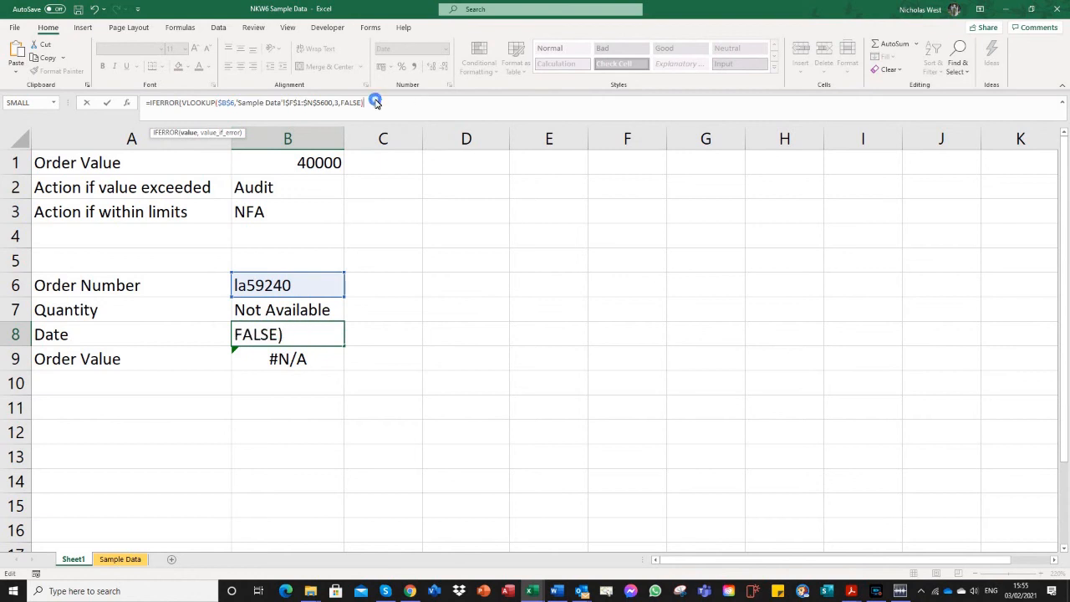
{"action": "type", "text": ",\""}
{"action": "type", "text": "Not Available"}
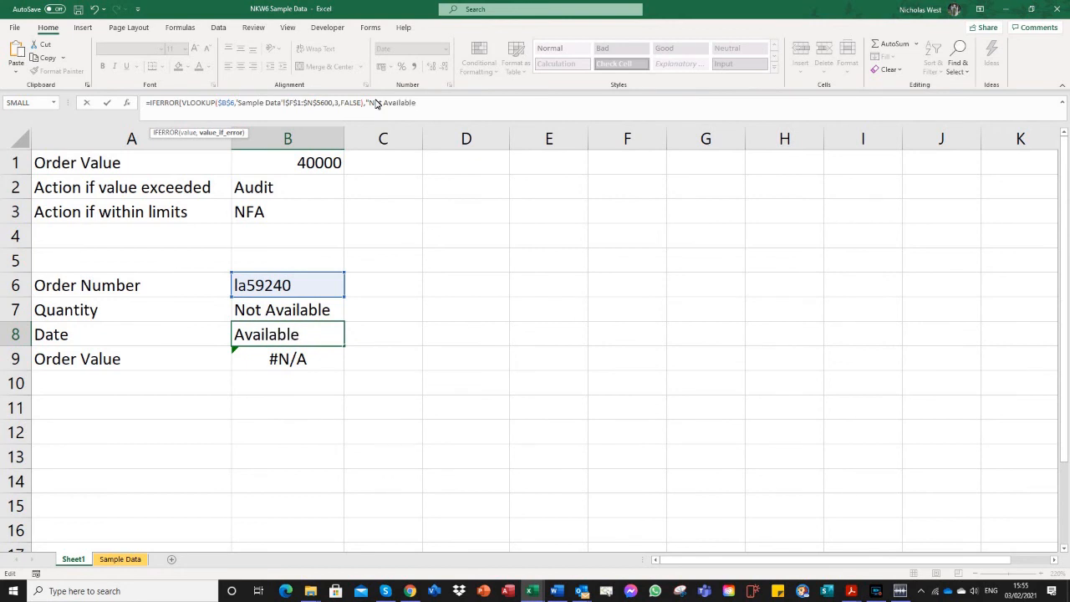
{"action": "type", "text": ")"}
{"action": "key", "text": "Left"}
{"action": "type", "text": "\""}
{"action": "key", "text": "Return"}
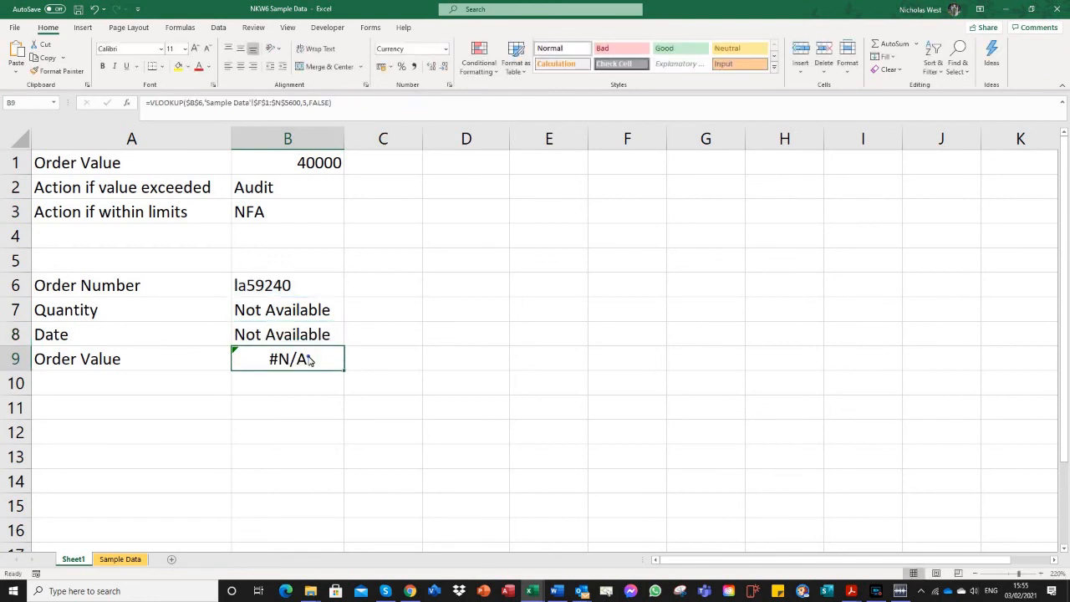
- Wrap the Order Value lookup in B9 in IFERROR with "Not Available" as the value if error
{"action": "left_click", "coordinate": [149, 103]}
{"action": "type", "text": "IFERROR"}
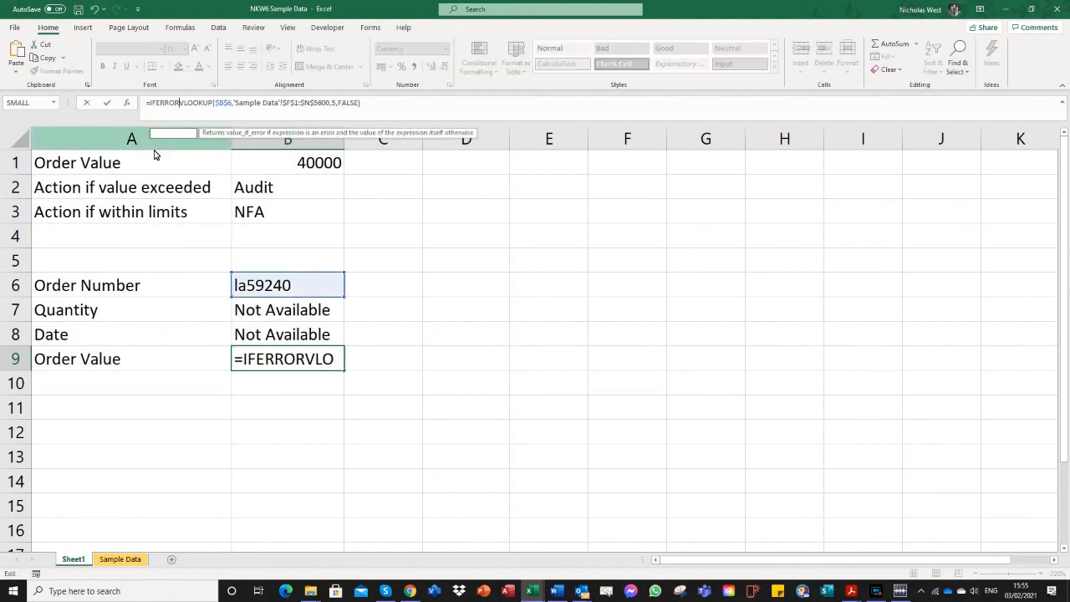
{"action": "type", "text": "("}
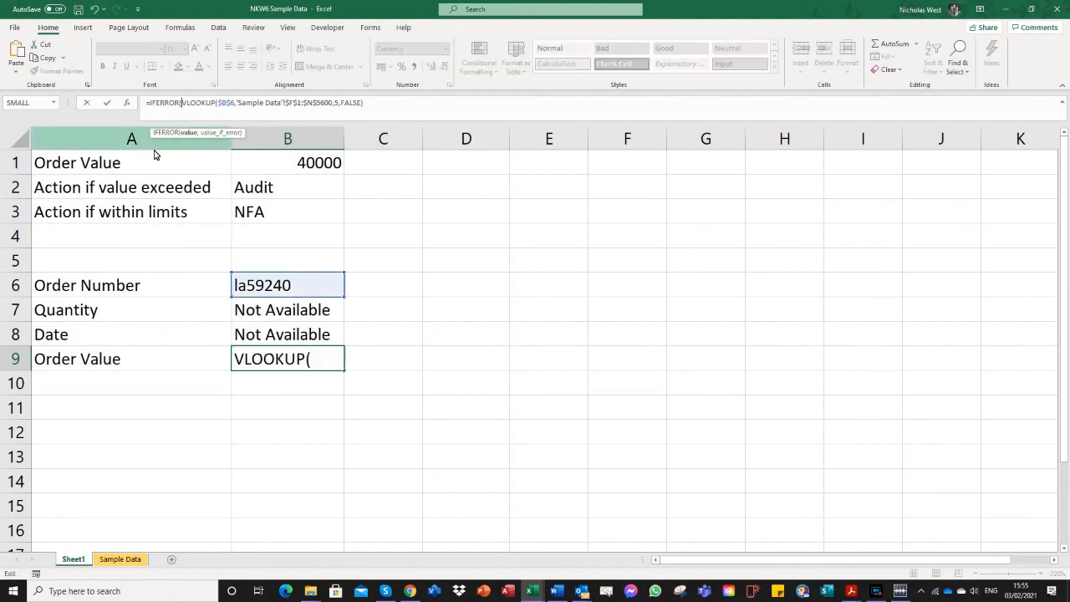
{"action": "left_click", "coordinate": [385, 106]}
{"action": "type", "text": ","}
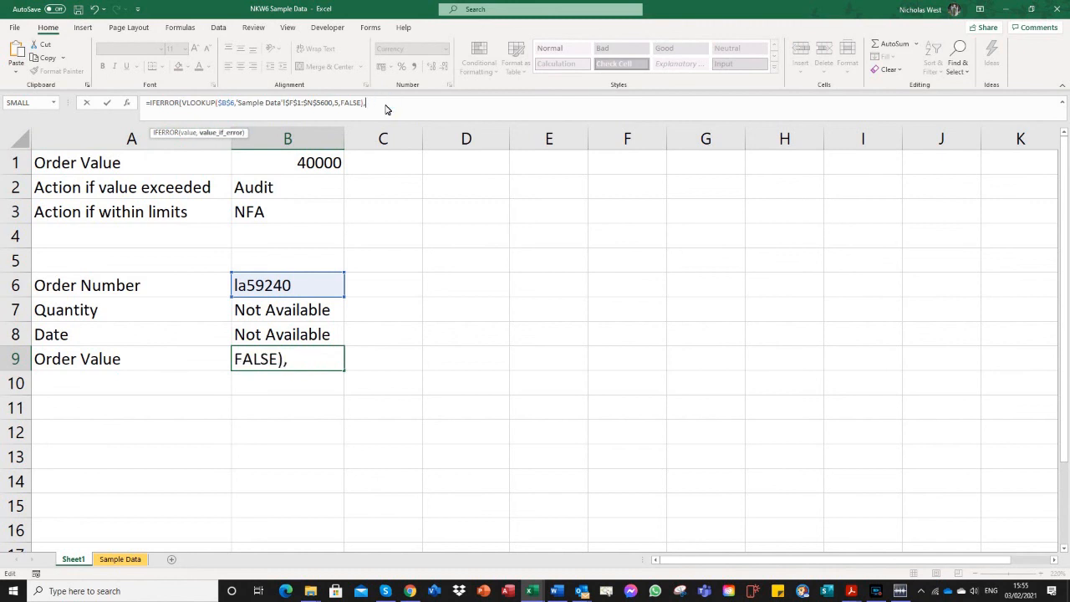
{"action": "type", "text": "\"Not Available"}
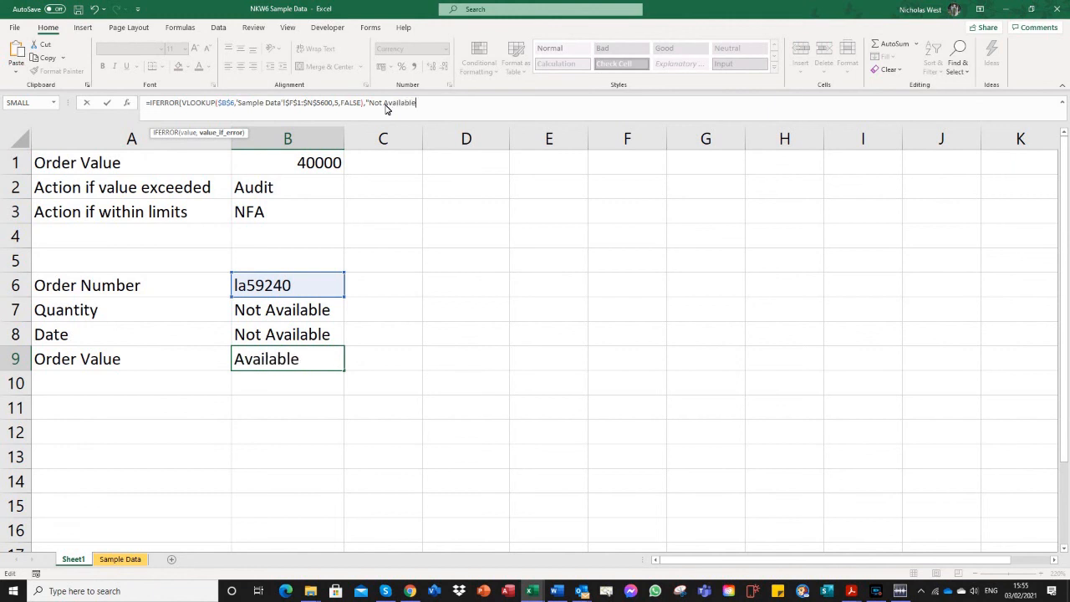
{"action": "type", "text": "\")"}
{"action": "key", "text": "Return"}
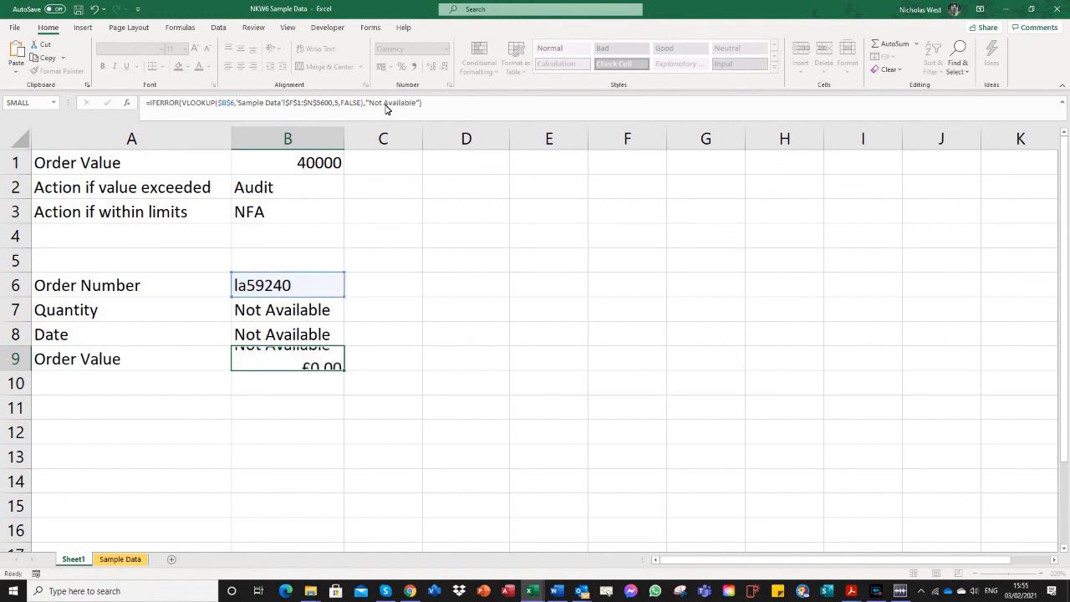
- Replace the invalid order number in B6 with a valid one from Sample Data to test the three IFERROR lookups
{"action": "left_click_drag", "start_coordinate": [309, 325], "coordinate": [293, 363]}
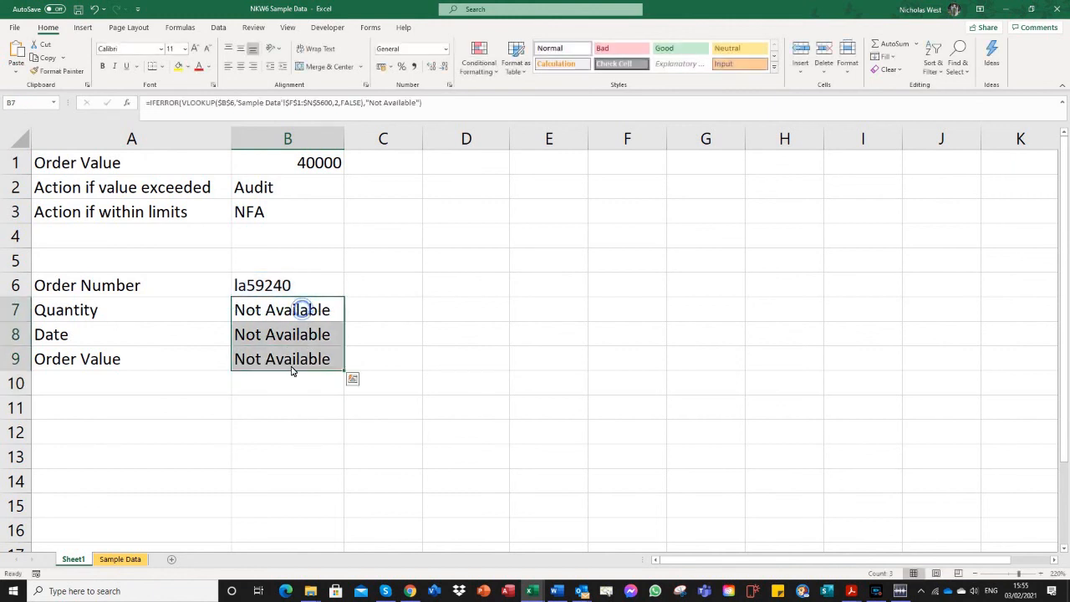
{"action": "left_click", "coordinate": [292, 295]}
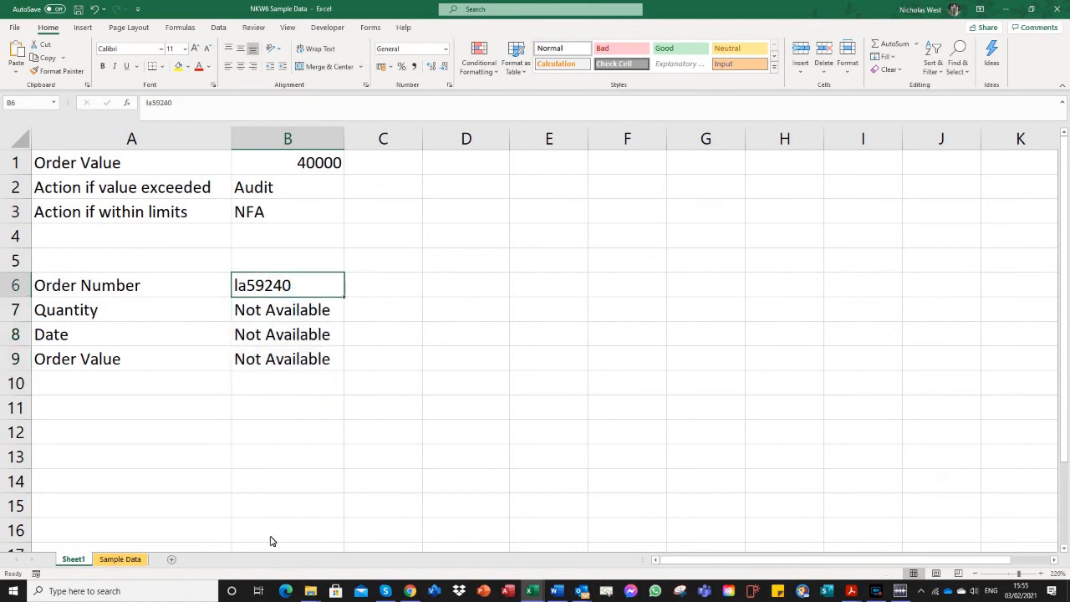
{"action": "type", "text": "Lee"}
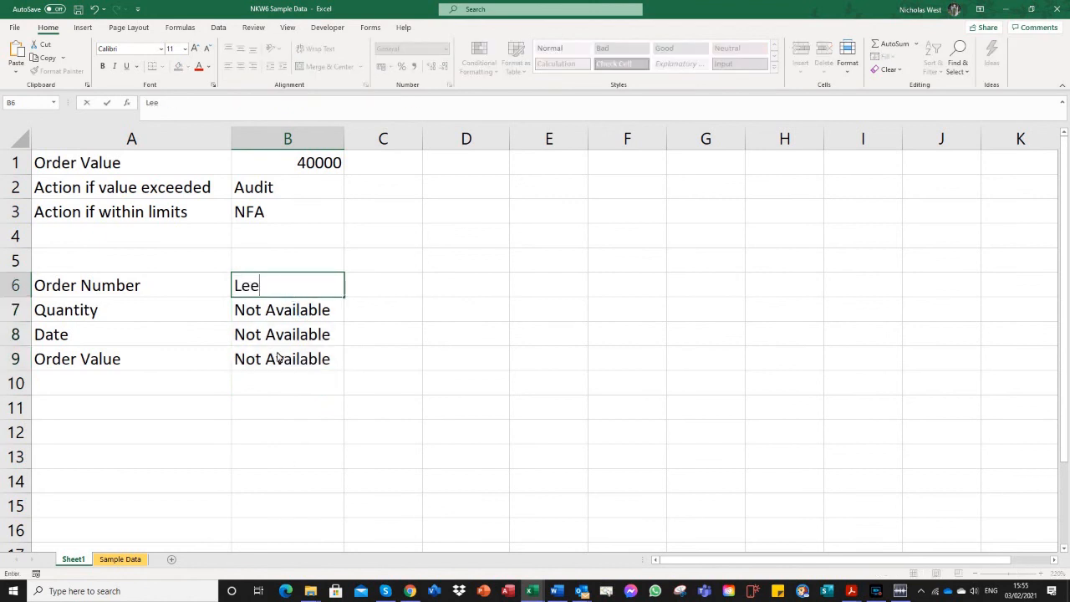
{"action": "type", "text": "77721"}
{"action": "key", "text": "Return"}
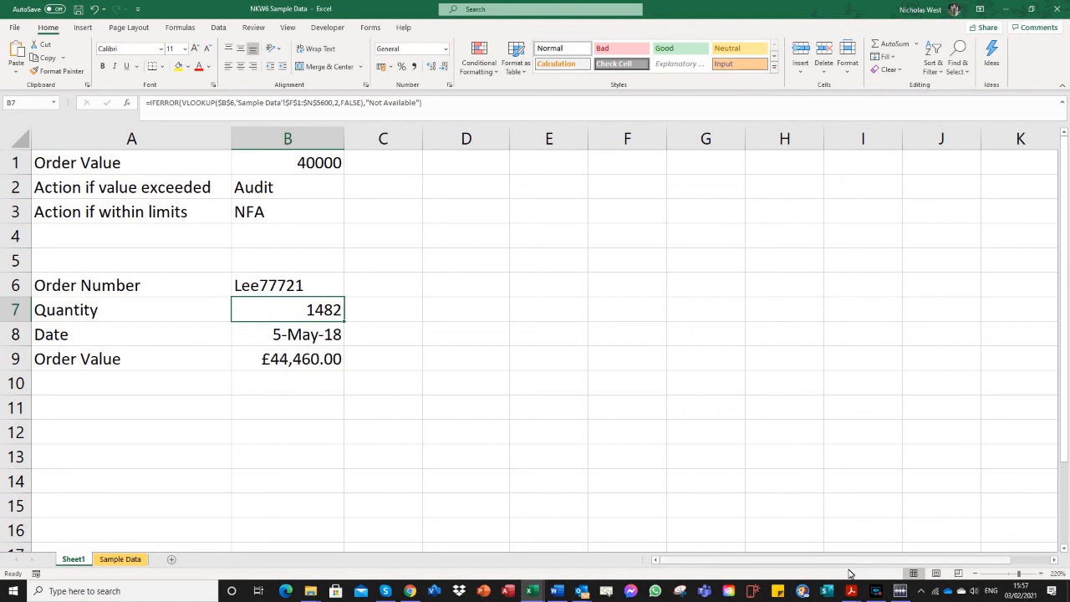
{"action": "left_click", "coordinate": [880, 594]}
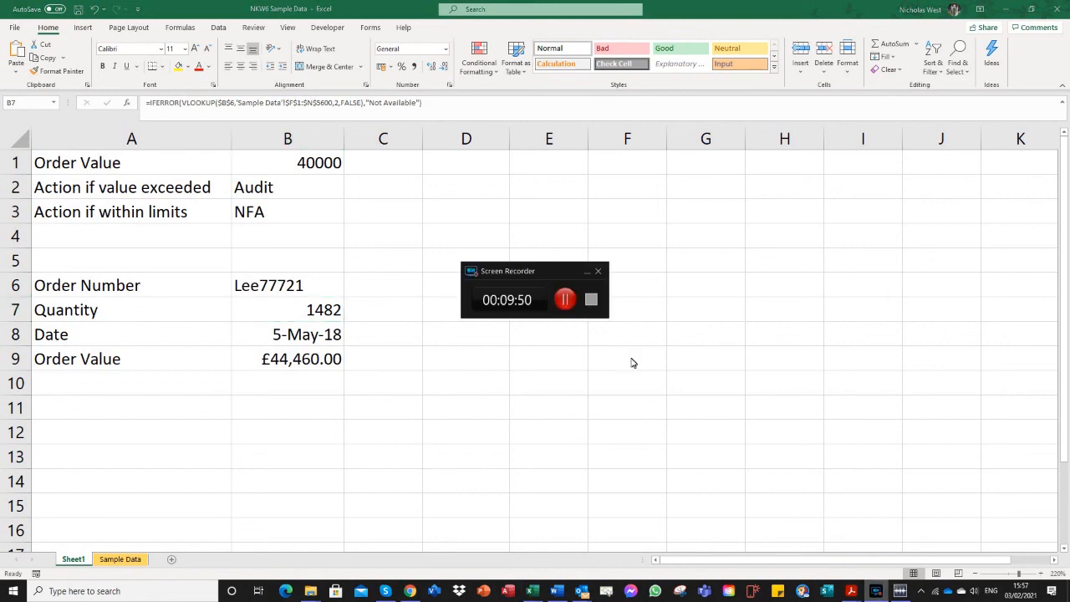
{"action": "left_click", "coordinate": [588, 363]}
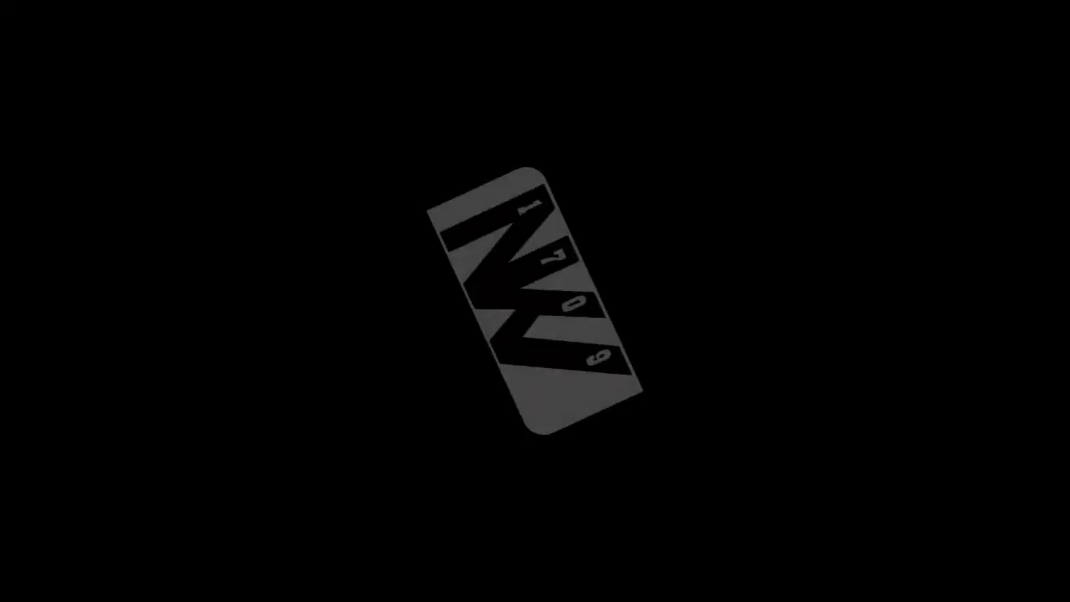